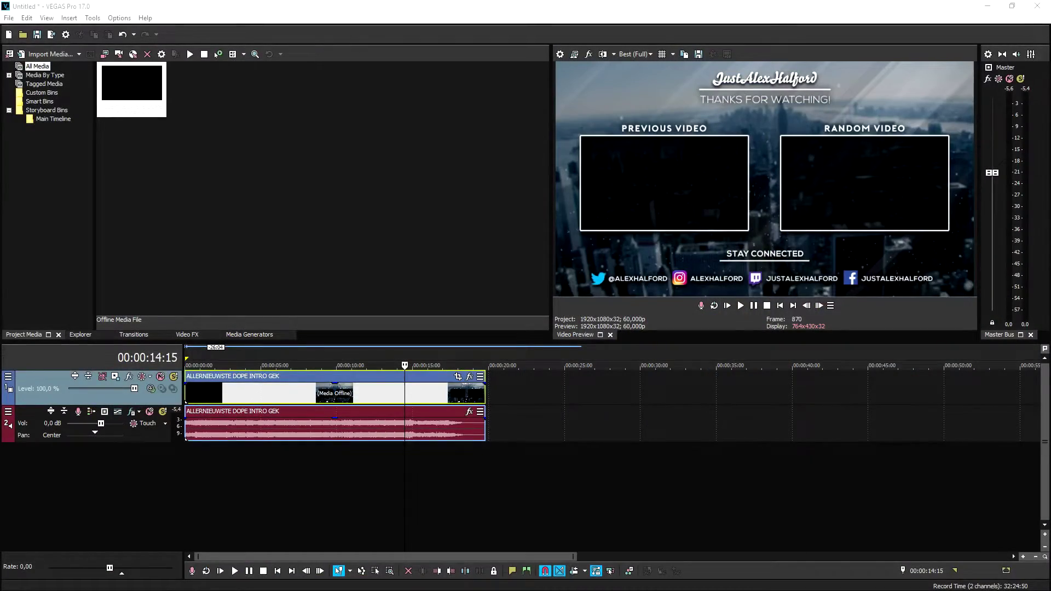
Move the outro's video and audio events together about two seconds later on the timeline.
{"action": "left_click", "coordinate": [782, 310]}
{"action": "scroll", "coordinate": [334, 402], "scroll_direction": "up", "scroll_amount": 1}
{"action": "scroll", "coordinate": [334, 403], "scroll_direction": "up", "scroll_amount": 1}
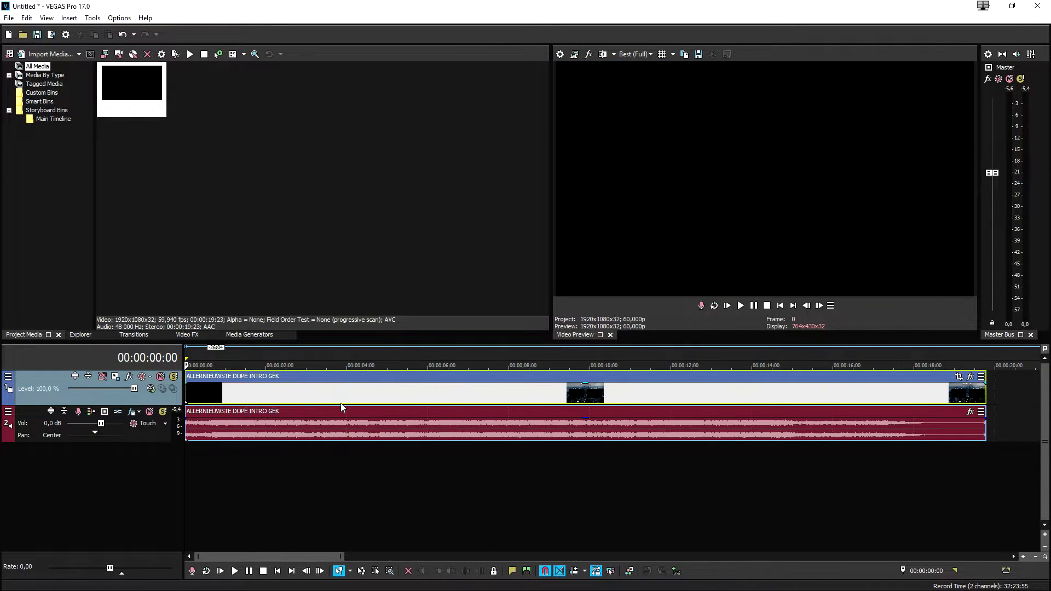
{"action": "scroll", "coordinate": [341, 405], "scroll_direction": "down", "scroll_amount": 1}
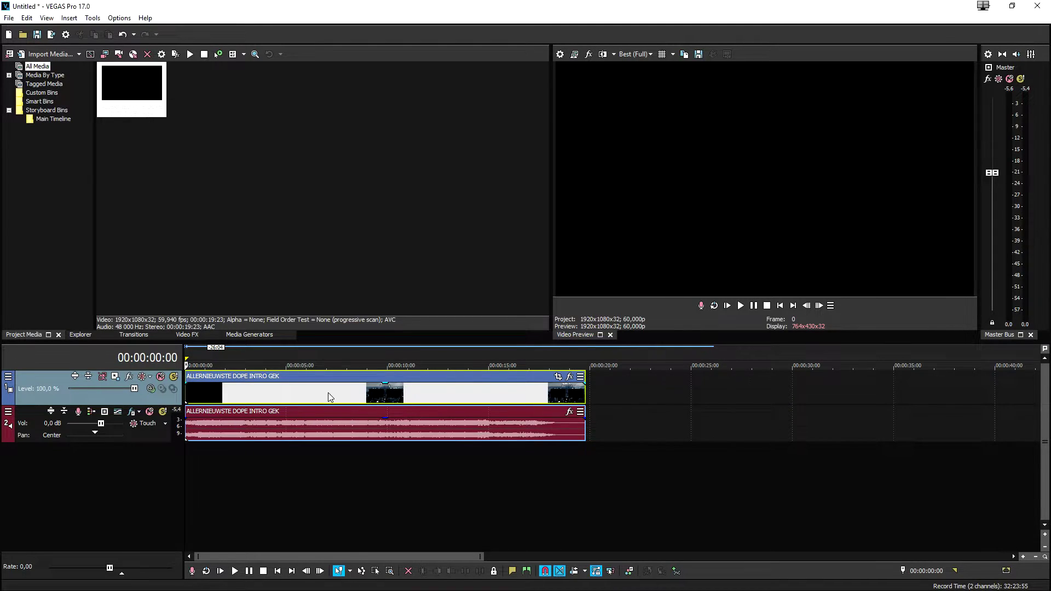
{"action": "scroll", "coordinate": [327, 392], "scroll_direction": "up", "scroll_amount": 1}
{"action": "scroll", "coordinate": [397, 402], "scroll_direction": "down", "scroll_amount": 1}
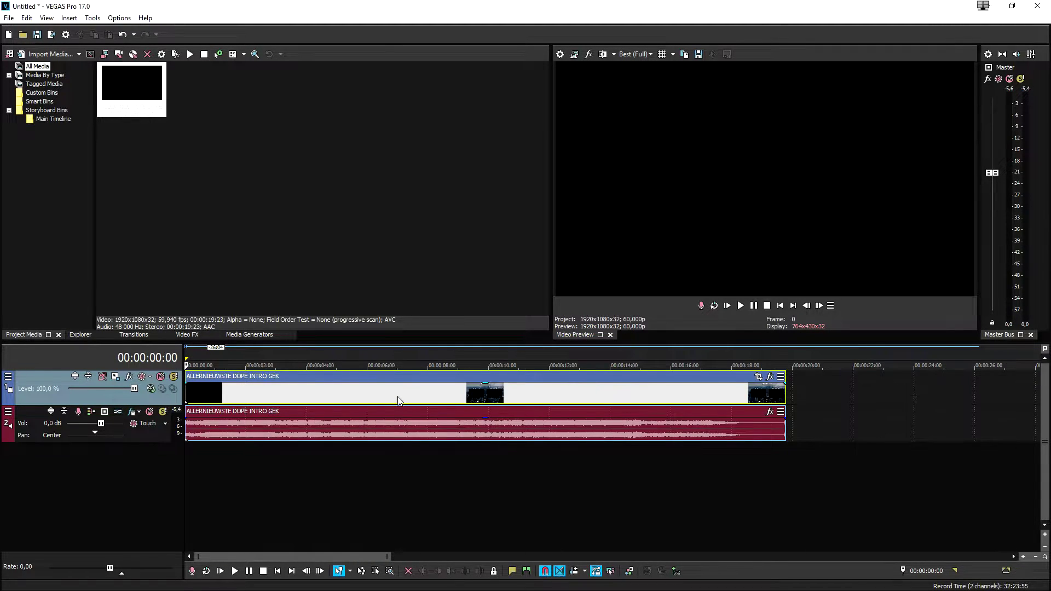
{"action": "left_click_drag", "start_coordinate": [401, 394], "coordinate": [459, 399]}
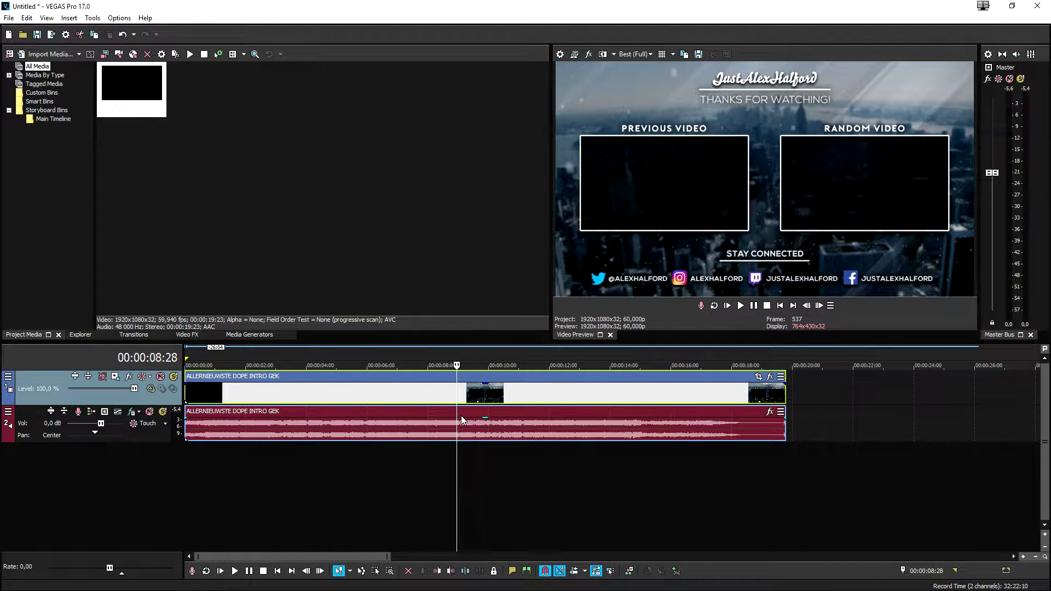
{"action": "scroll", "coordinate": [460, 415], "scroll_direction": "down", "scroll_amount": 3}
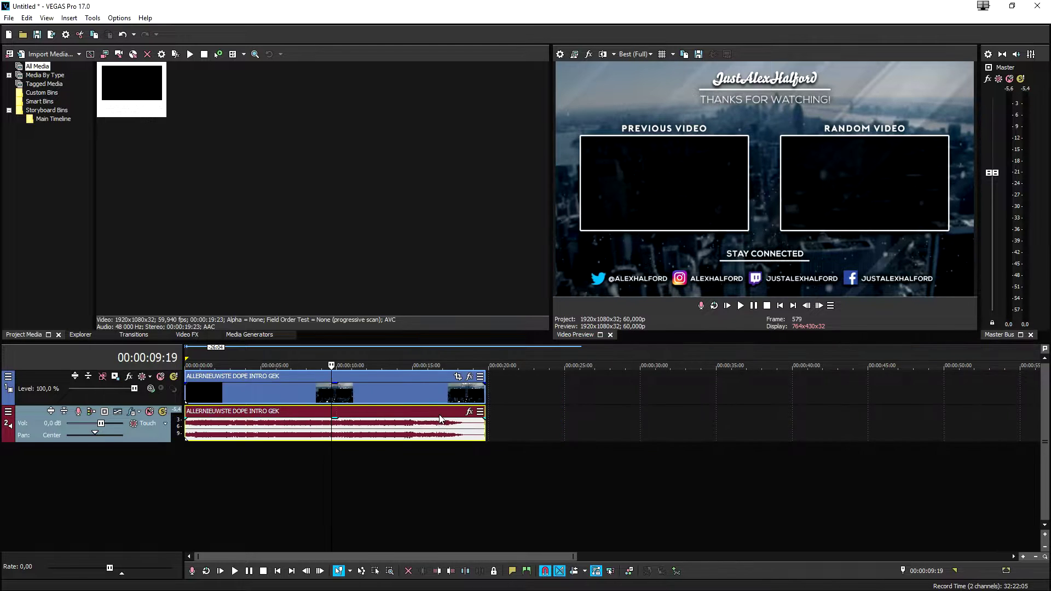
{"action": "scroll", "coordinate": [435, 412], "scroll_direction": "down", "scroll_amount": 1}
{"action": "scroll", "coordinate": [434, 411], "scroll_direction": "up", "scroll_amount": 3}
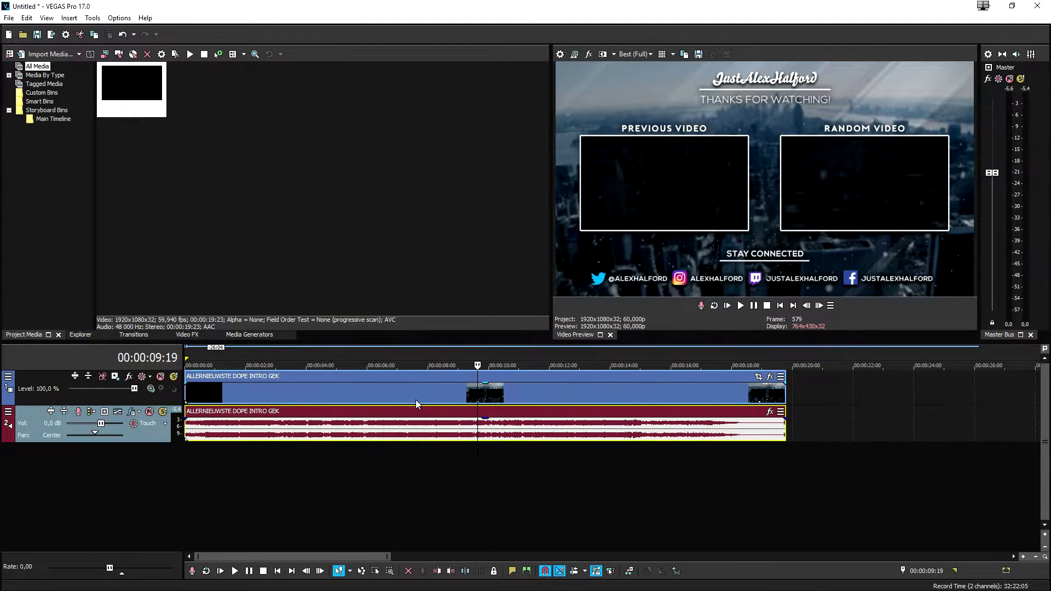
{"action": "left_click_drag", "start_coordinate": [443, 423], "coordinate": [546, 430]}
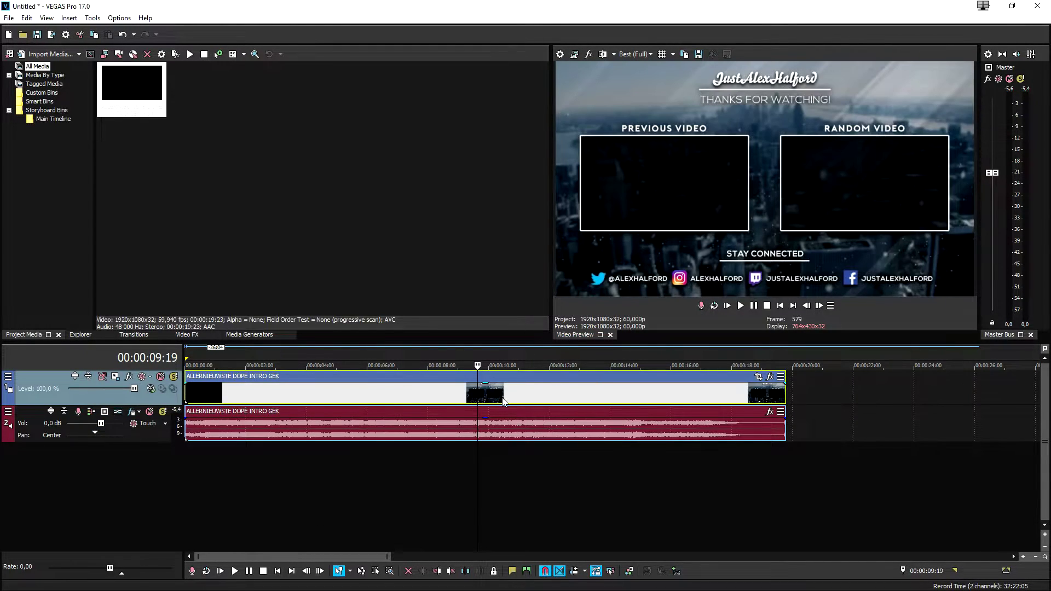
{"action": "left_click", "coordinate": [568, 390]}
Nudge the outro events slightly further right and play the outro from there.
{"action": "left_click", "coordinate": [529, 430]}
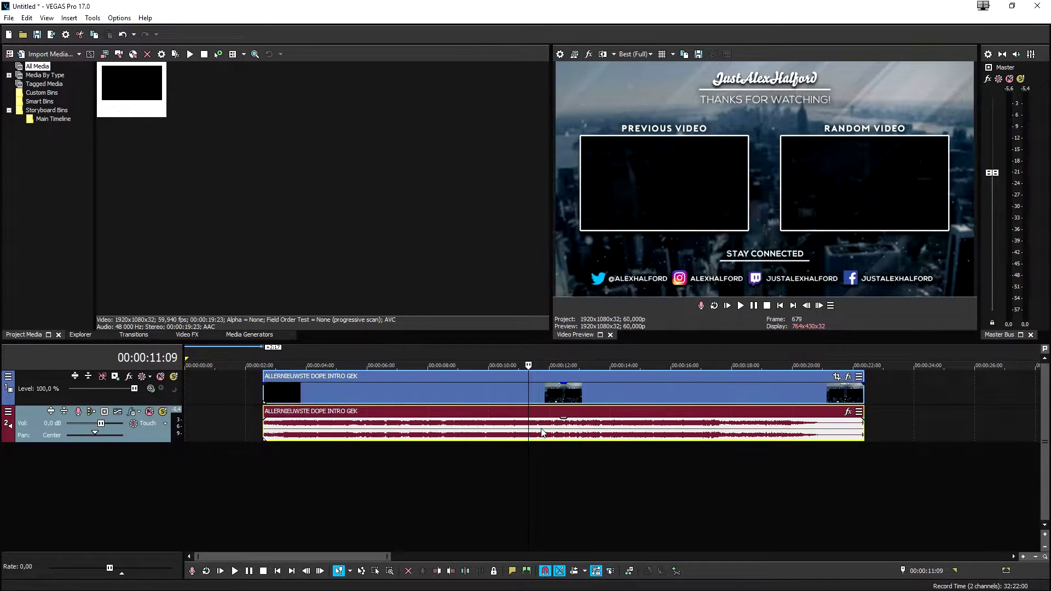
{"action": "left_click_drag", "start_coordinate": [527, 397], "coordinate": [562, 388]}
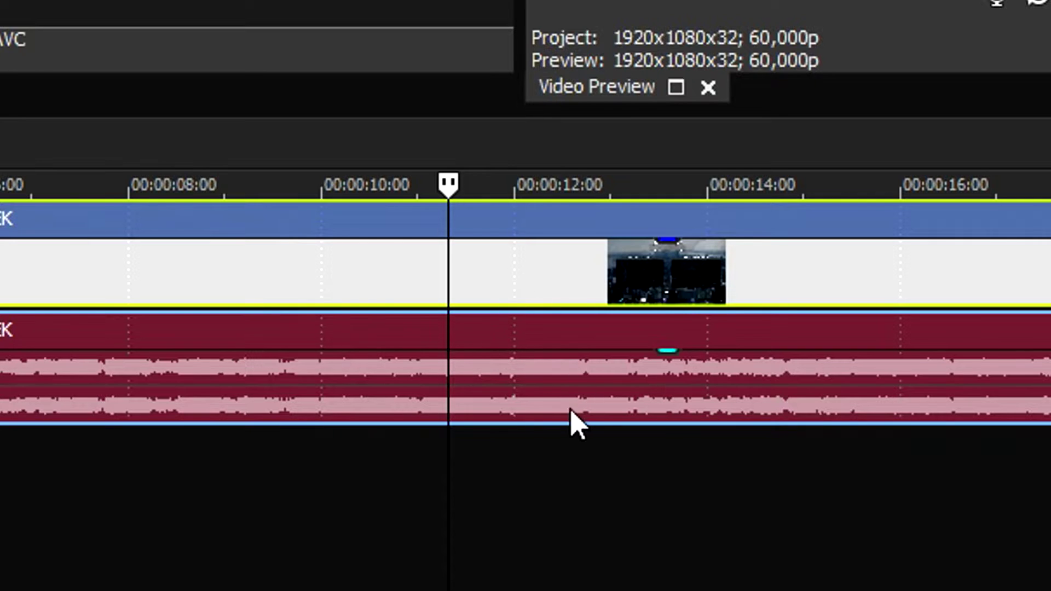
{"action": "left_click", "coordinate": [574, 422]}
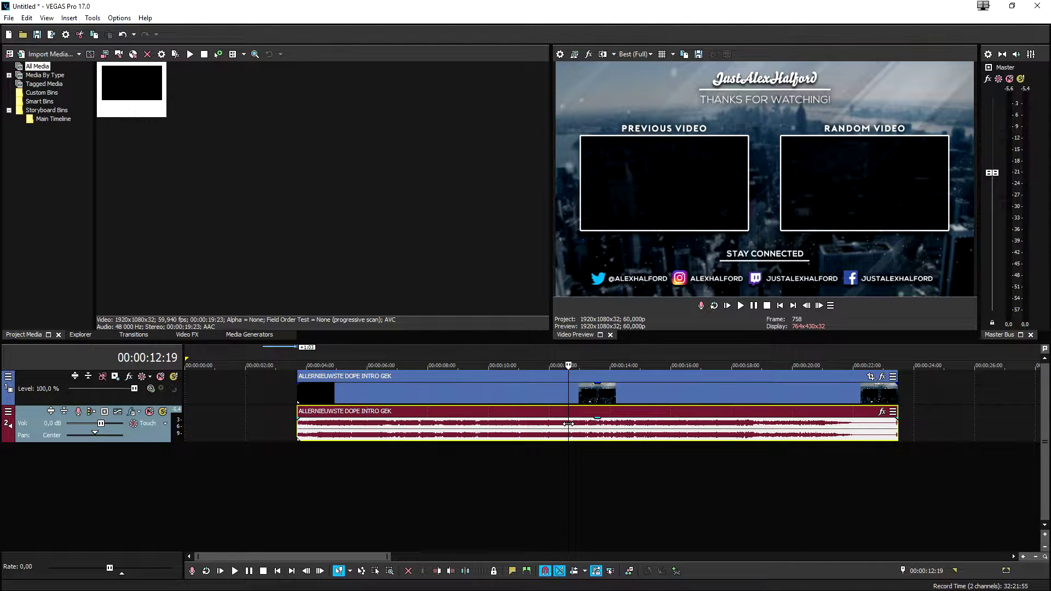
{"action": "key", "text": "space"}
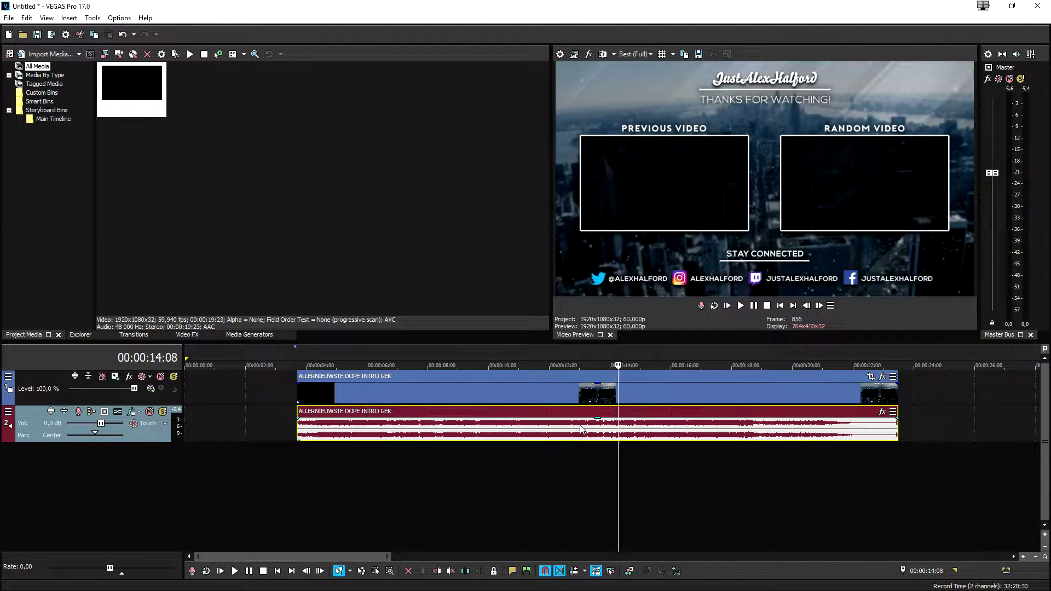
Separate the outro's own audio event from its video and delete it.
{"action": "left_click_drag", "start_coordinate": [535, 428], "coordinate": [689, 425]}
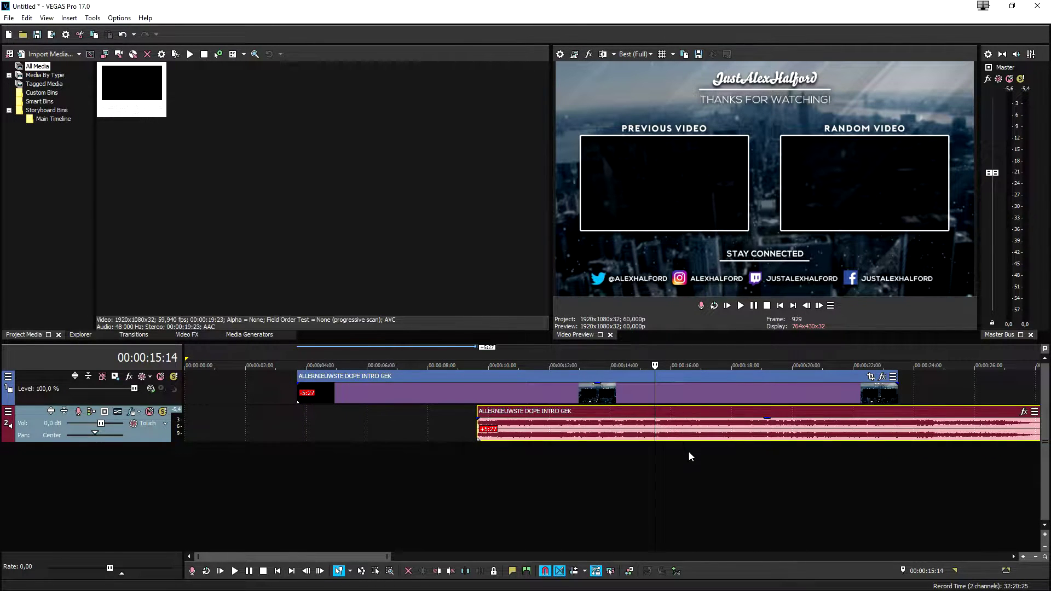
{"action": "left_click", "coordinate": [689, 425]}
{"action": "key", "text": "Delete"}
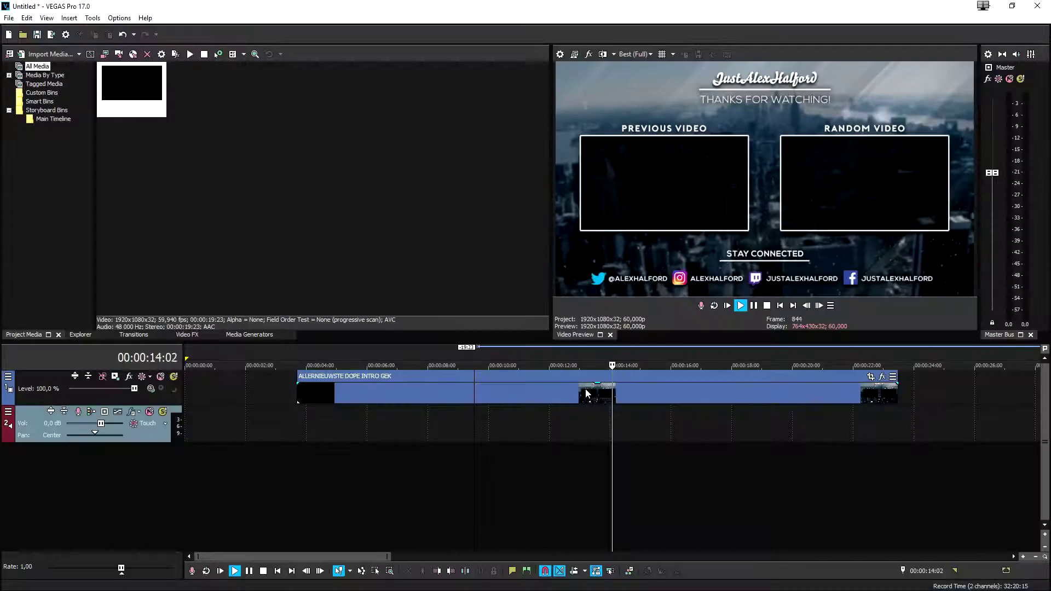
{"action": "key", "text": "space"}
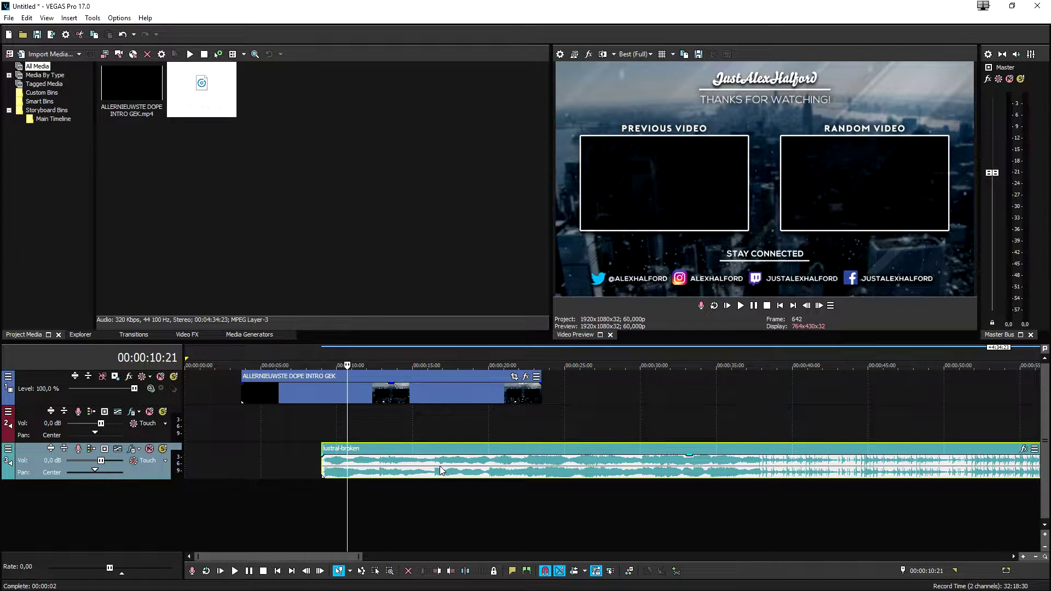
{"action": "scroll", "coordinate": [440, 465], "scroll_direction": "down", "scroll_amount": 2}
{"action": "scroll", "coordinate": [513, 476], "scroll_direction": "up", "scroll_amount": 2}
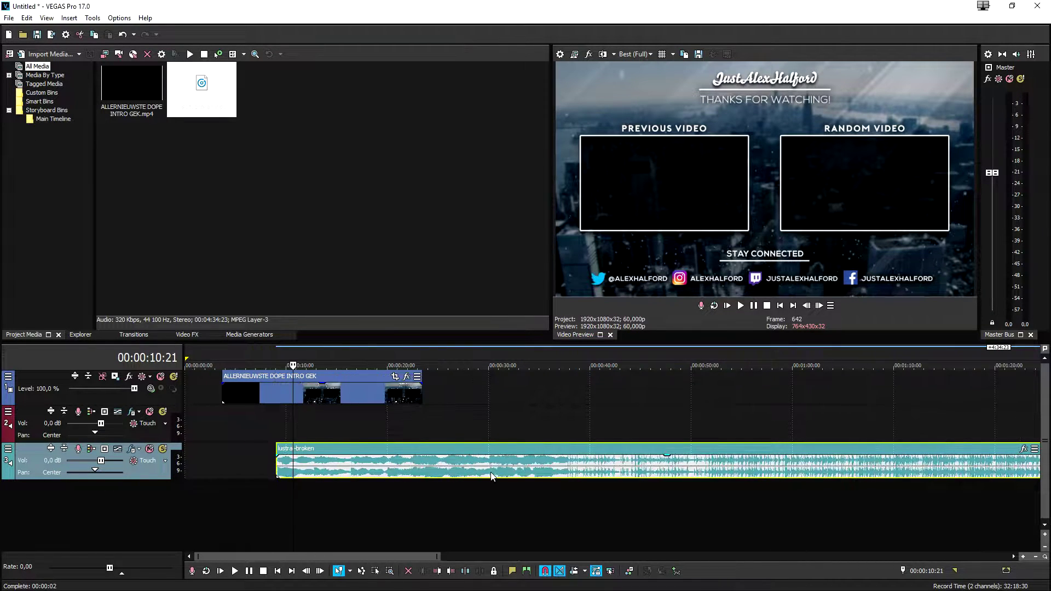
{"action": "scroll", "coordinate": [506, 472], "scroll_direction": "down", "scroll_amount": 2}
Play the lustral-broken song from later points to hear candidate sections.
{"action": "key", "text": "XF86AudioLowerVolume"}
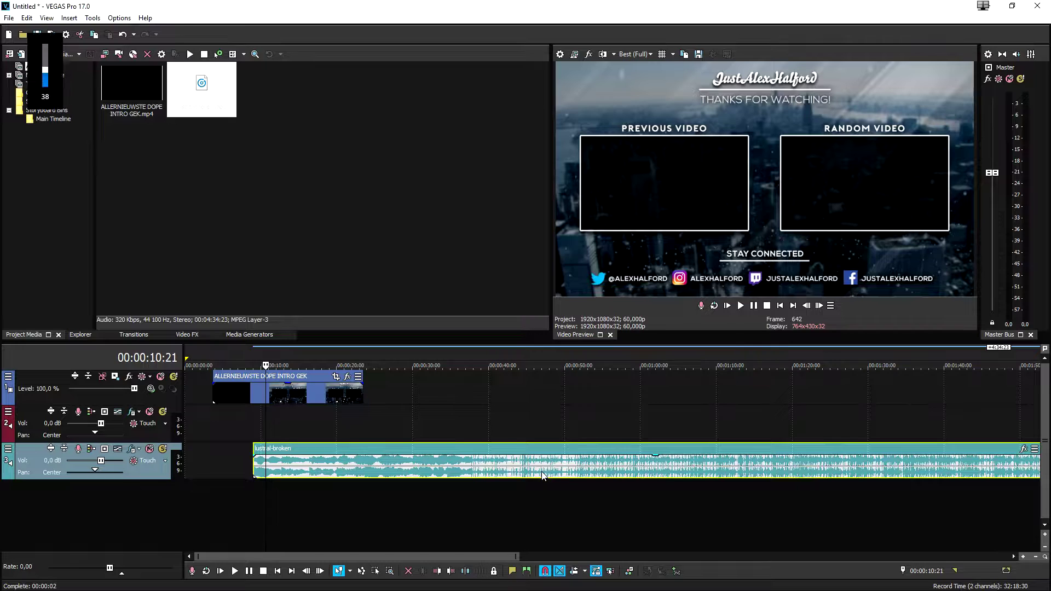
{"action": "scroll", "coordinate": [541, 471], "scroll_direction": "down", "scroll_amount": 1}
{"action": "scroll", "coordinate": [541, 471], "scroll_direction": "down", "scroll_amount": 1}
{"action": "scroll", "coordinate": [555, 469], "scroll_direction": "down", "scroll_amount": 1}
{"action": "scroll", "coordinate": [555, 470], "scroll_direction": "up", "scroll_amount": 2}
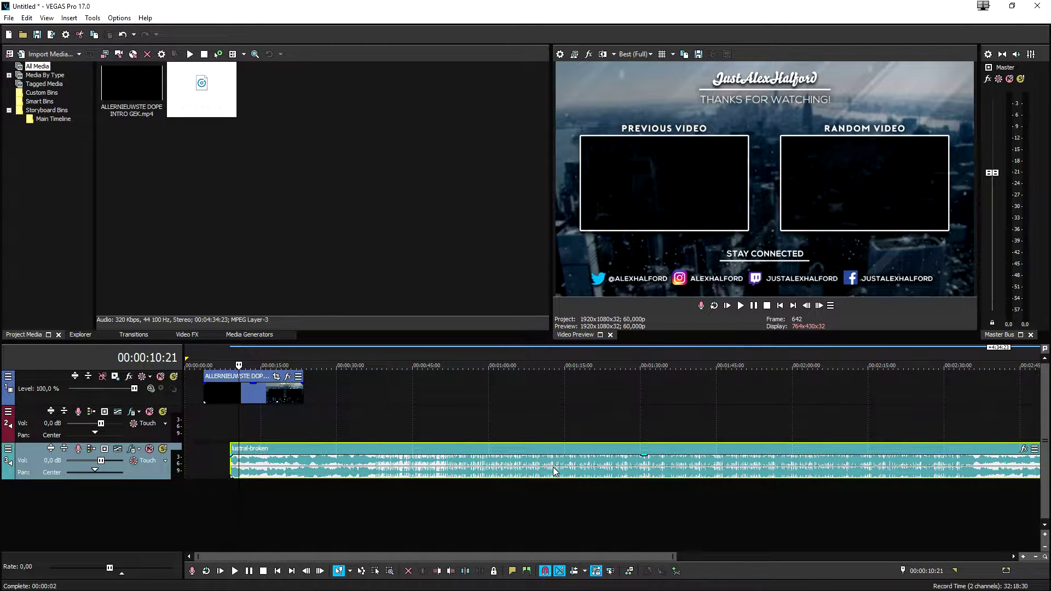
{"action": "scroll", "coordinate": [556, 470], "scroll_direction": "down", "scroll_amount": 1}
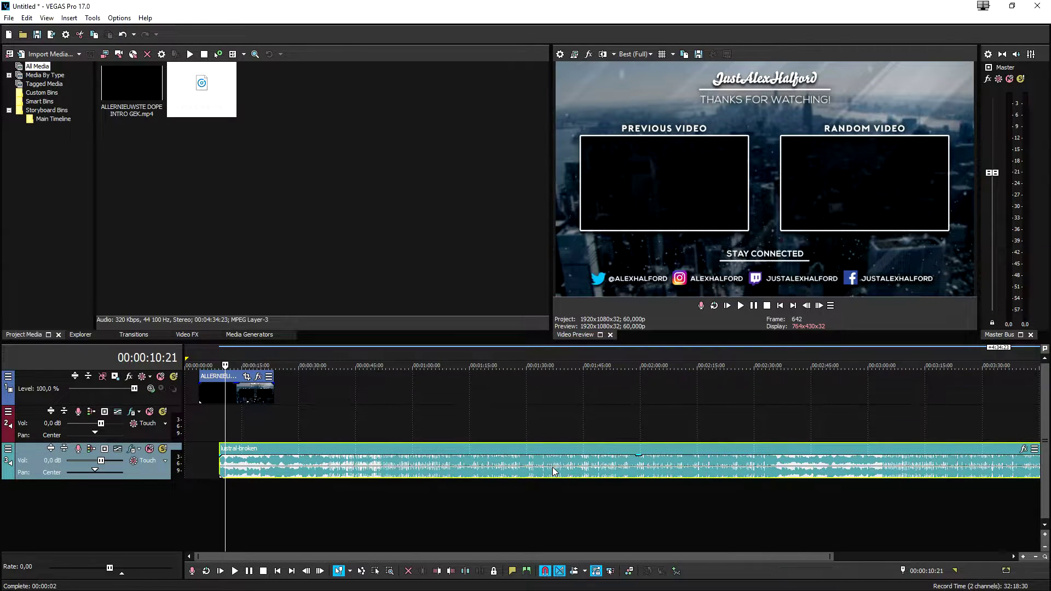
{"action": "left_click", "coordinate": [487, 366]}
{"action": "left_click", "coordinate": [572, 361]}
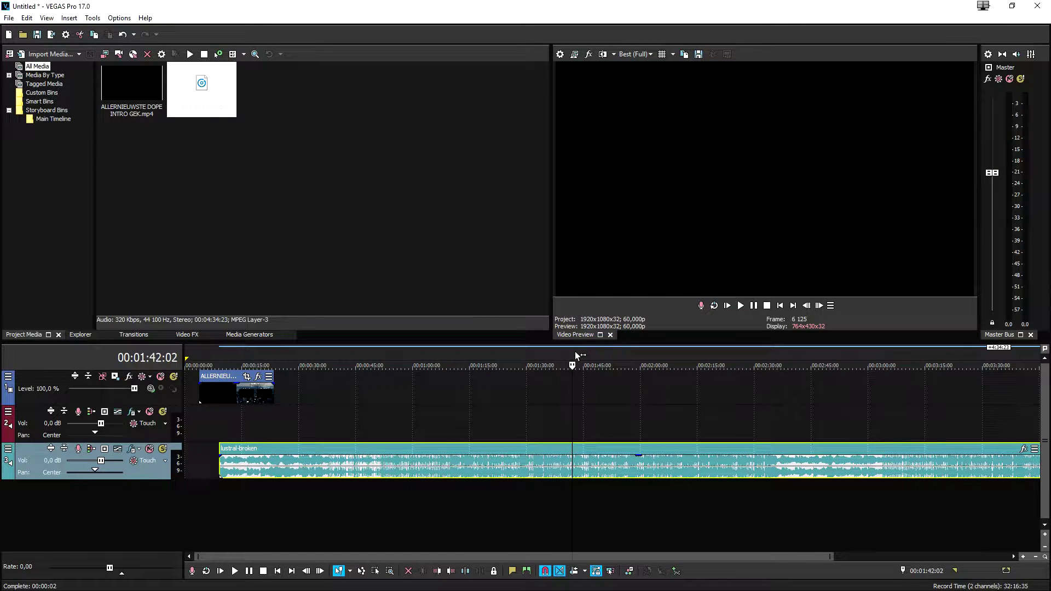
{"action": "left_click", "coordinate": [616, 362]}
{"action": "left_click", "coordinate": [644, 362]}
{"action": "key", "text": "space"}
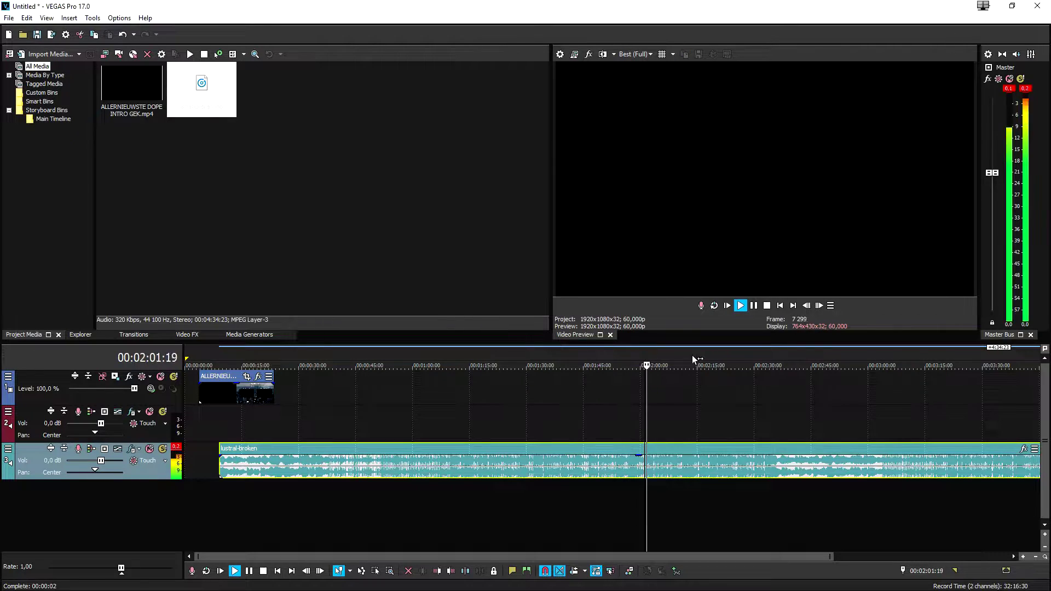
{"action": "left_click", "coordinate": [765, 361]}
{"action": "left_click", "coordinate": [340, 361]}
{"action": "scroll", "coordinate": [557, 379], "scroll_direction": "up", "scroll_amount": 2}
{"action": "scroll", "coordinate": [557, 378], "scroll_direction": "up", "scroll_amount": 1}
Audition the song around 50 seconds to one minute and stop near the 52-second cut point.
{"action": "left_click", "coordinate": [696, 365]}
{"action": "left_click", "coordinate": [784, 361]}
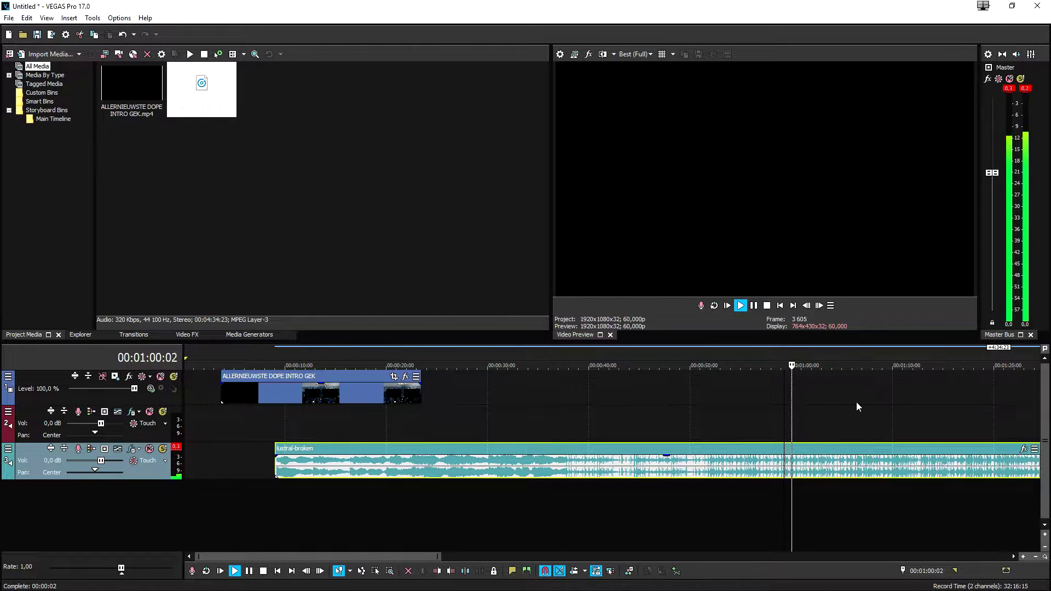
{"action": "left_click", "coordinate": [533, 353]}
{"action": "left_click", "coordinate": [443, 361]}
{"action": "scroll", "coordinate": [549, 361], "scroll_direction": "up", "scroll_amount": 1}
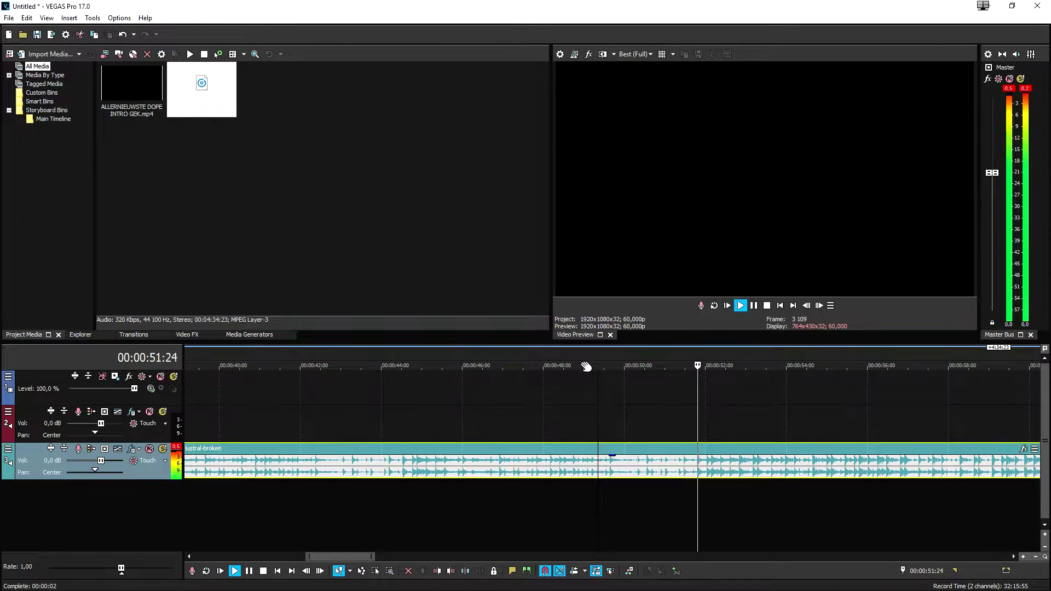
{"action": "left_click", "coordinate": [714, 464]}
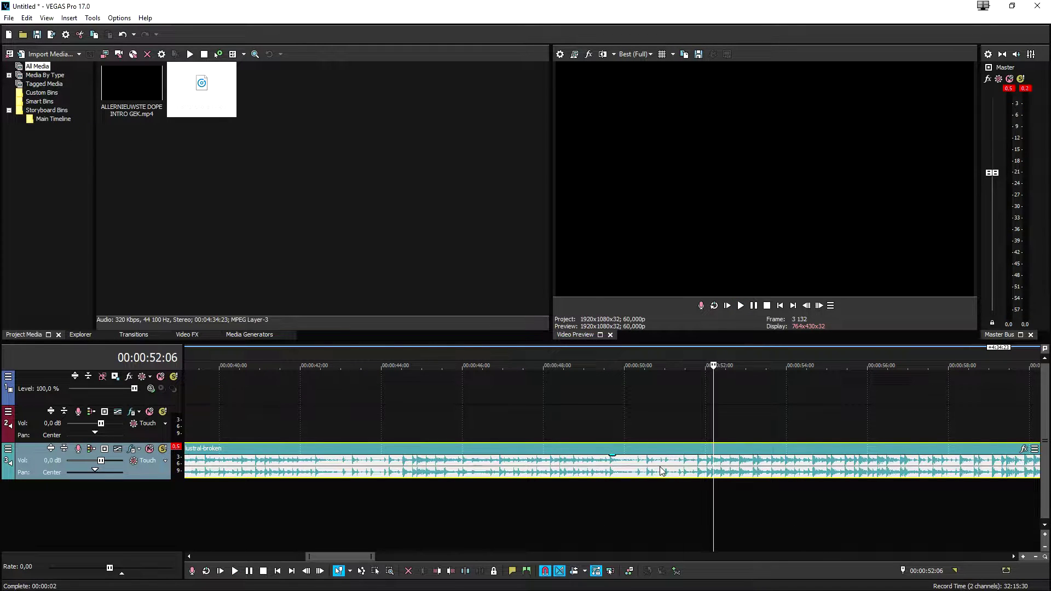
{"action": "scroll", "coordinate": [661, 468], "scroll_direction": "up", "scroll_amount": 1}
{"action": "scroll", "coordinate": [640, 467], "scroll_direction": "up", "scroll_amount": 2}
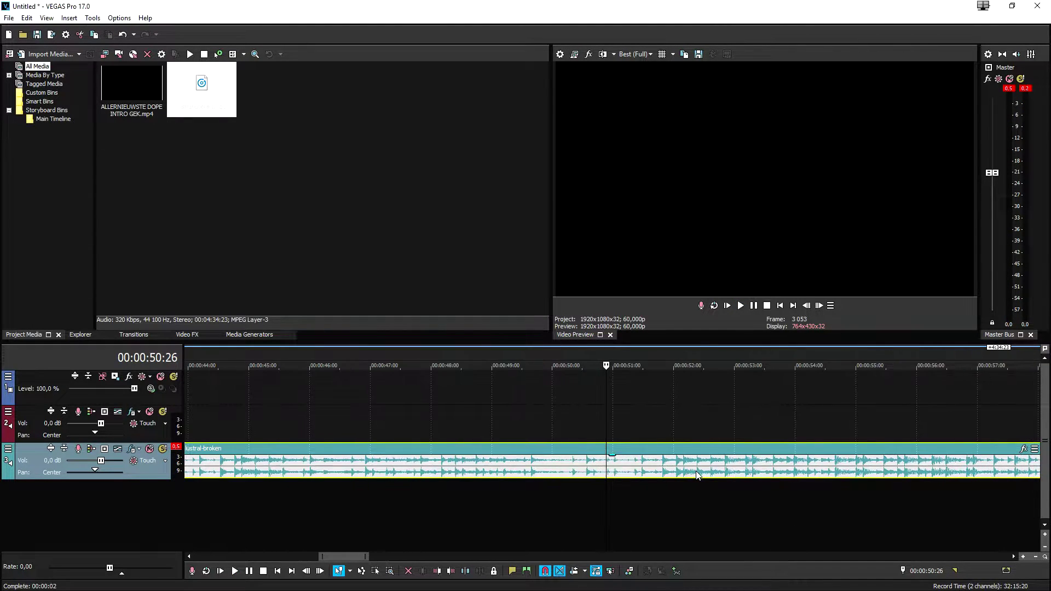
{"action": "scroll", "coordinate": [591, 468], "scroll_direction": "up", "scroll_amount": 2}
{"action": "scroll", "coordinate": [548, 470], "scroll_direction": "up", "scroll_amount": 1}
{"action": "scroll", "coordinate": [492, 470], "scroll_direction": "up", "scroll_amount": 2}
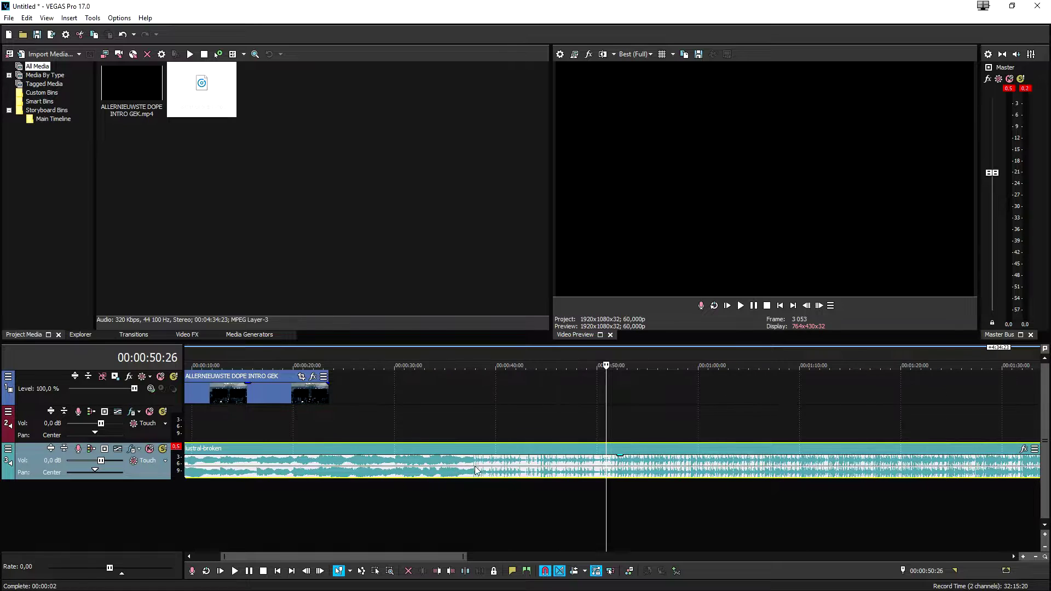
{"action": "scroll", "coordinate": [542, 470], "scroll_direction": "down", "scroll_amount": 3}
{"action": "scroll", "coordinate": [555, 468], "scroll_direction": "down", "scroll_amount": 2}
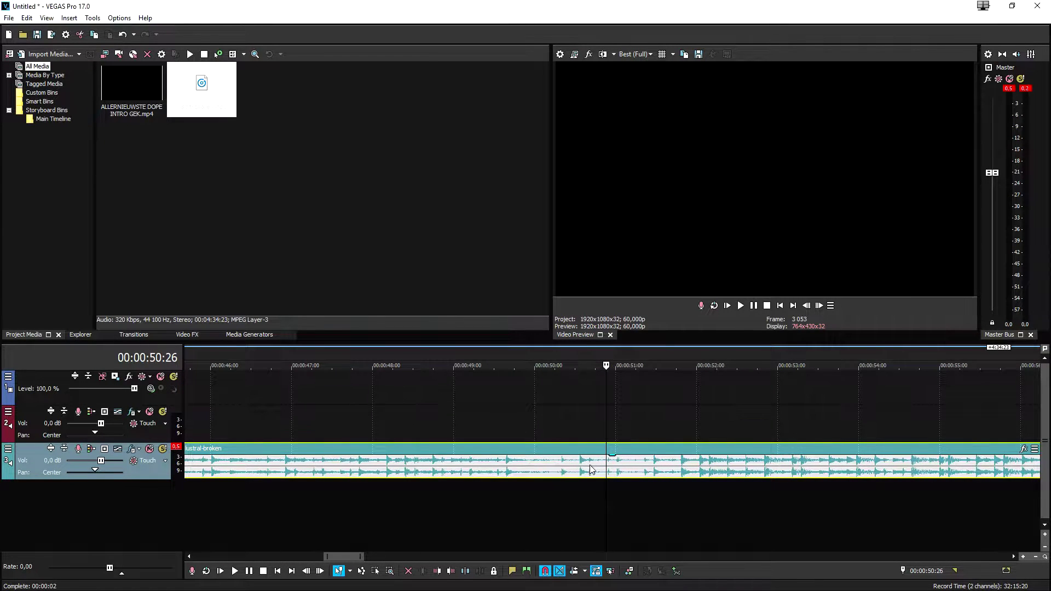
Split the song near 50 seconds and delete the part before the split.
{"action": "key", "text": "s"}
{"action": "left_click", "coordinate": [559, 470]}
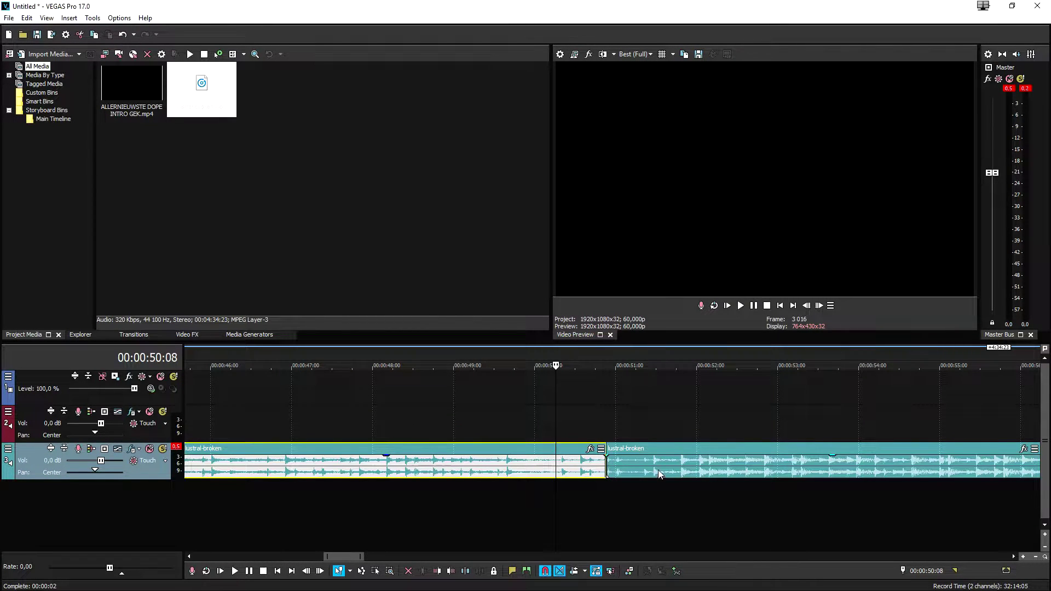
{"action": "left_click_drag", "start_coordinate": [659, 474], "coordinate": [612, 467]}
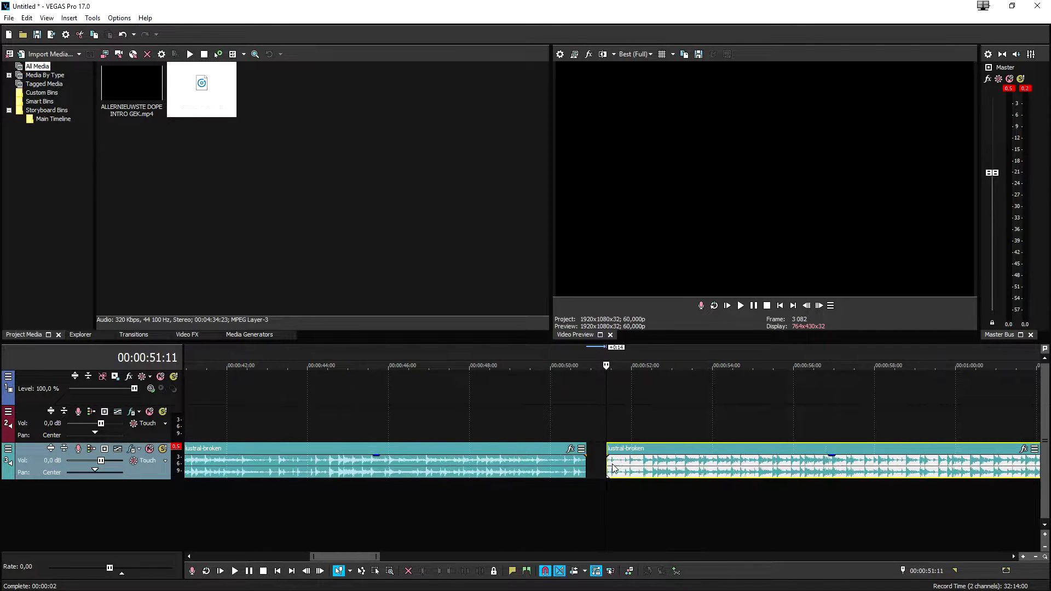
{"action": "left_click", "coordinate": [556, 470]}
{"action": "scroll", "coordinate": [542, 471], "scroll_direction": "down", "scroll_amount": 1}
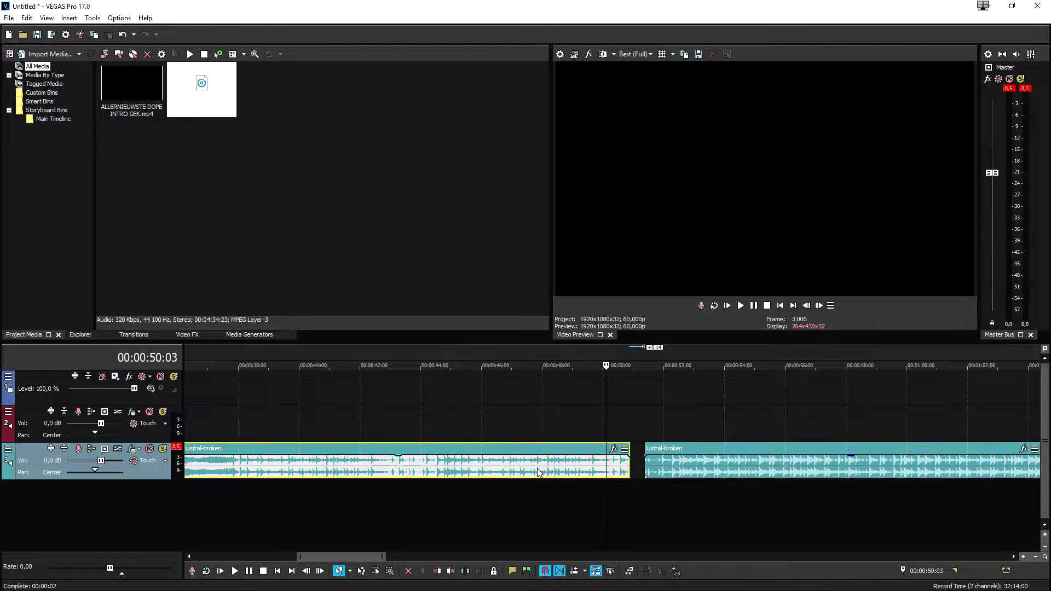
{"action": "key", "text": "Delete"}
{"action": "scroll", "coordinate": [540, 470], "scroll_direction": "down", "scroll_amount": 2}
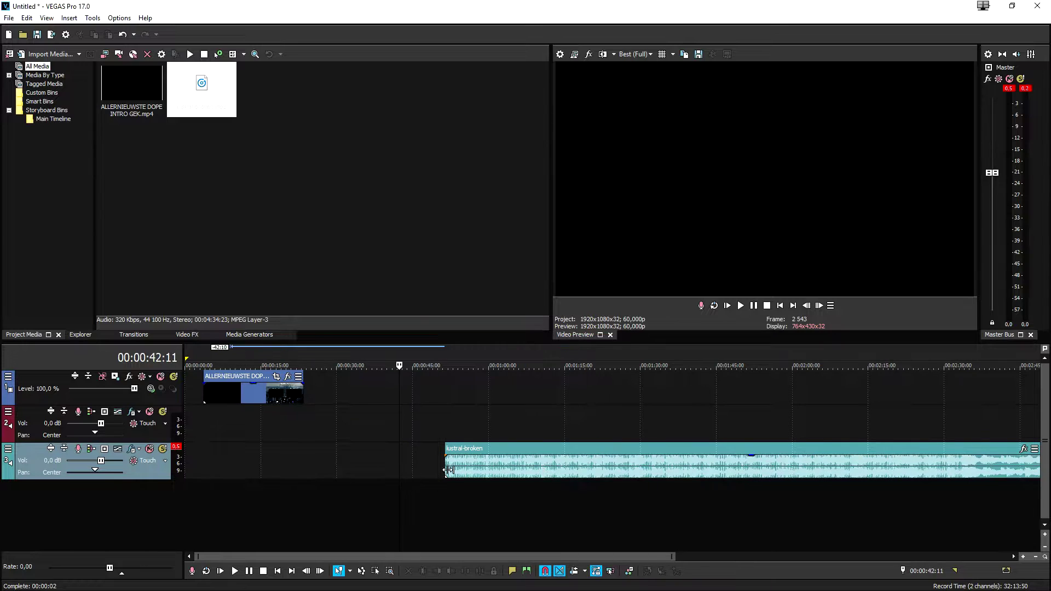
{"action": "left_click", "coordinate": [449, 470]}
Move the remaining song section earlier so it starts before the outro video, previewing the result.
{"action": "left_click_drag", "start_coordinate": [450, 470], "coordinate": [239, 465]}
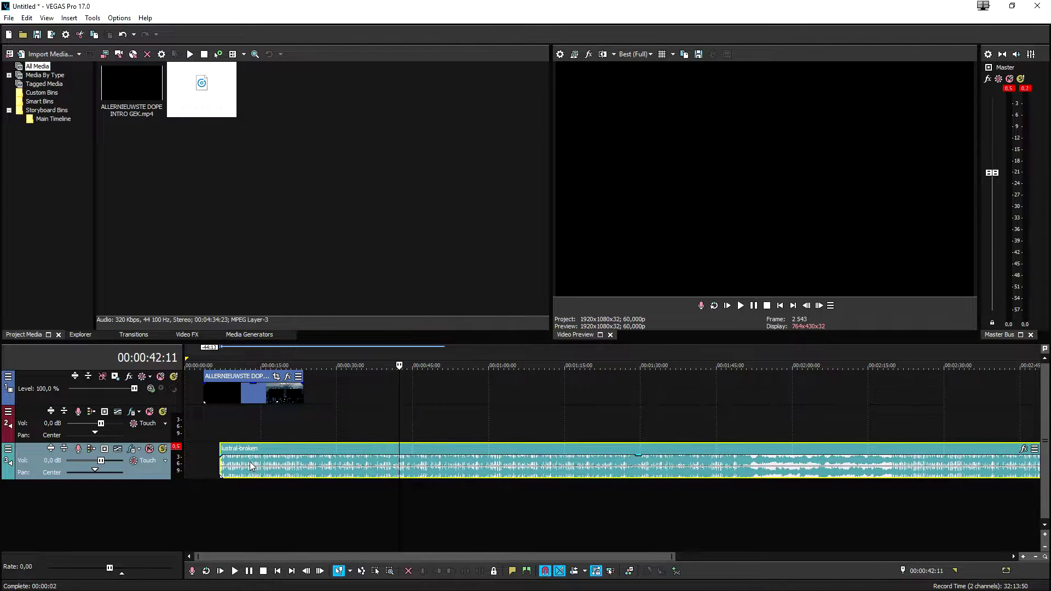
{"action": "left_click", "coordinate": [207, 394]}
{"action": "scroll", "coordinate": [578, 421], "scroll_direction": "up", "scroll_amount": 3}
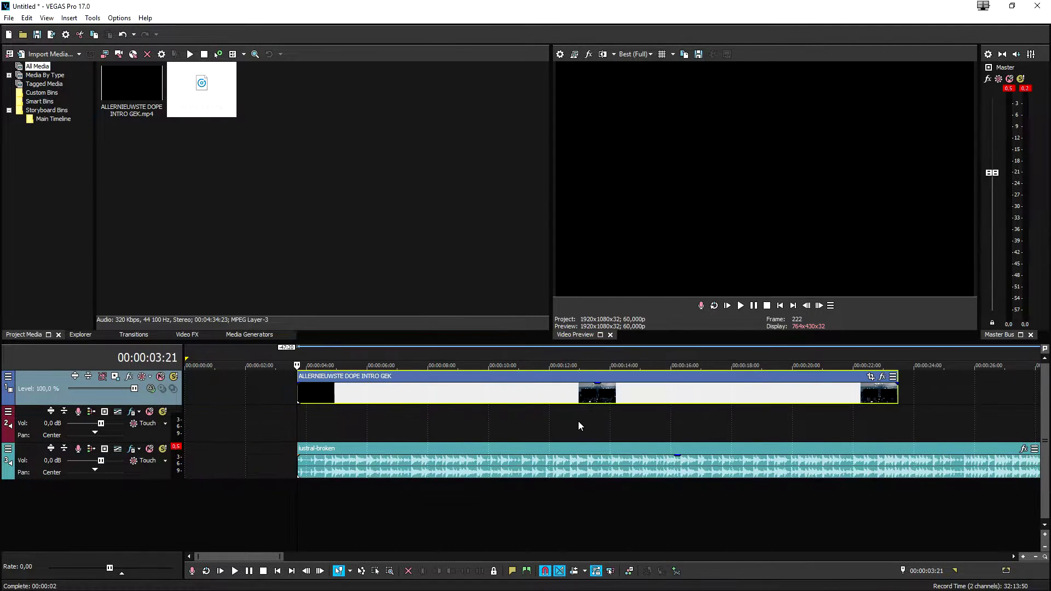
{"action": "scroll", "coordinate": [642, 421], "scroll_direction": "up", "scroll_amount": 2}
{"action": "key", "text": "space"}
{"action": "scroll", "coordinate": [688, 462], "scroll_direction": "up", "scroll_amount": 2}
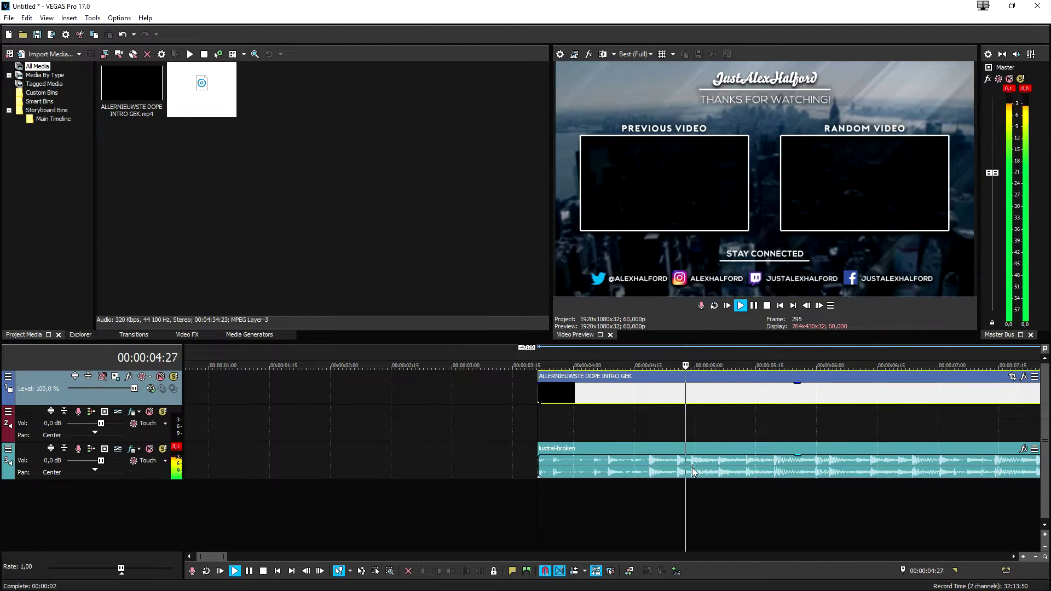
{"action": "key", "text": "space"}
{"action": "left_click", "coordinate": [610, 466]}
{"action": "left_click_drag", "start_coordinate": [611, 467], "coordinate": [507, 465]}
{"action": "left_click", "coordinate": [408, 394]}
{"action": "key", "text": "space"}
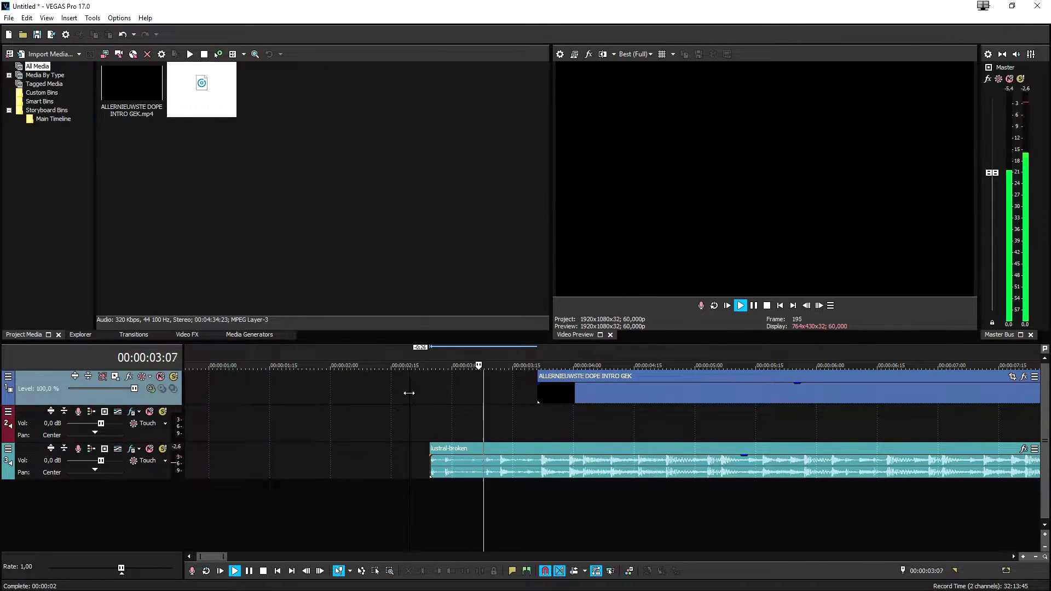
{"action": "key", "text": "space"}
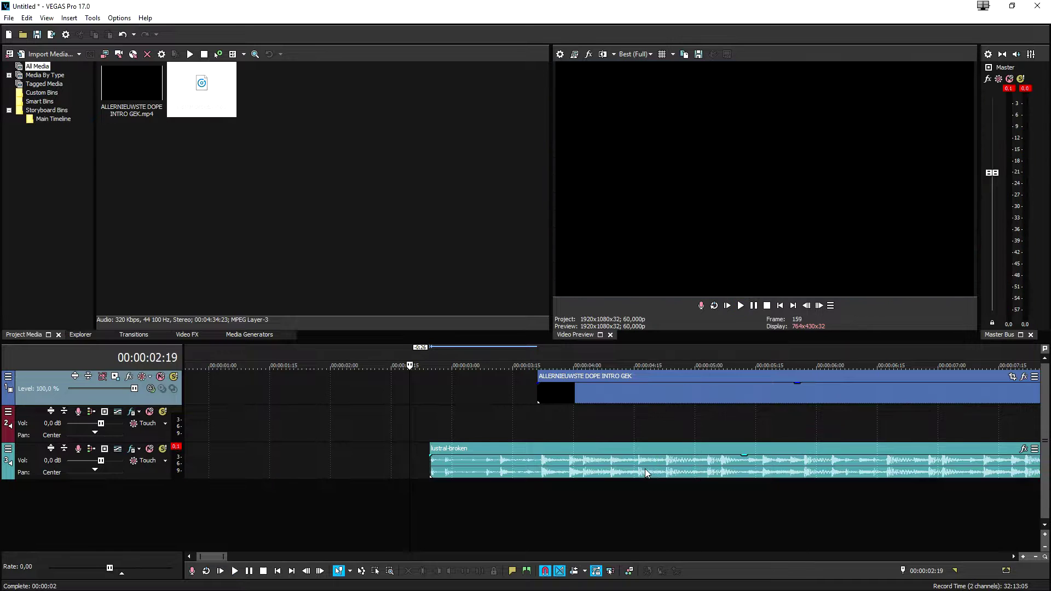
Fine-tune the song's start against the outro and preview the opening repeatedly.
{"action": "left_click_drag", "start_coordinate": [648, 467], "coordinate": [621, 469]}
{"action": "left_click", "coordinate": [608, 469]}
{"action": "key", "text": "space"}
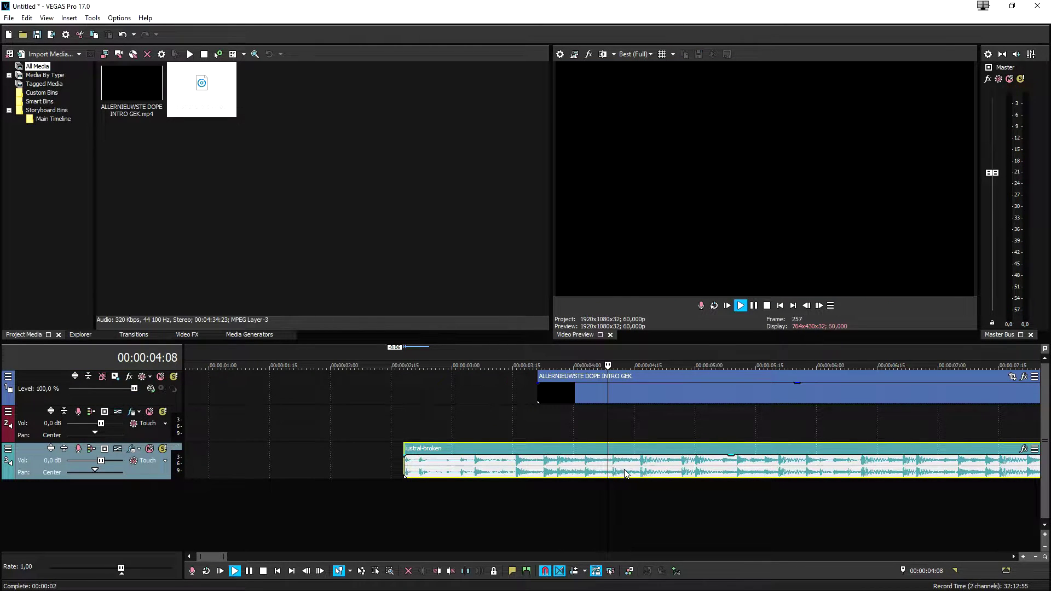
{"action": "key", "text": "space"}
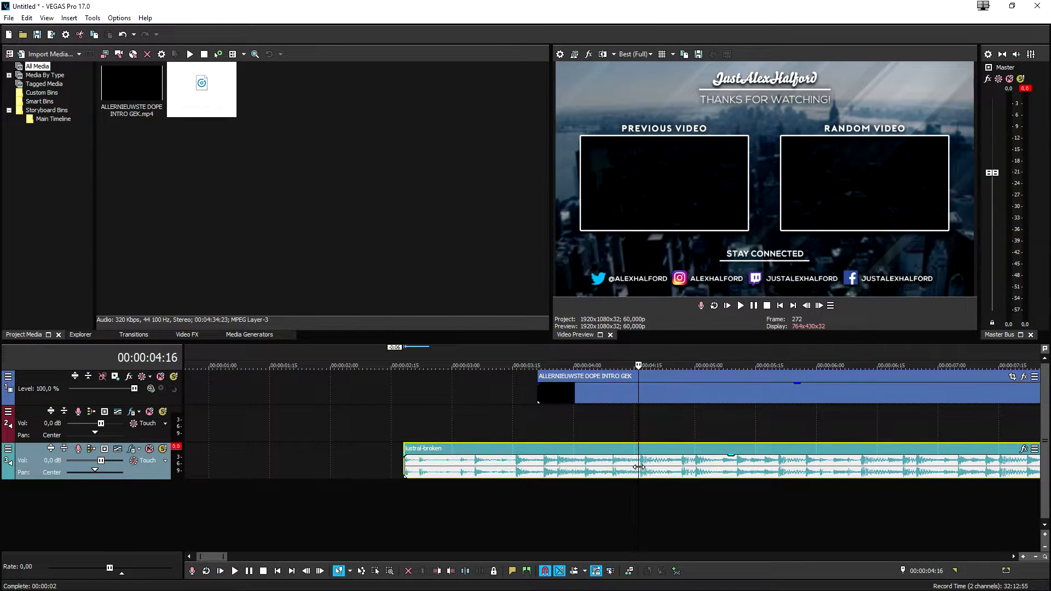
{"action": "key", "text": "space"}
{"action": "key", "text": "space"}
{"action": "key", "text": "space"}
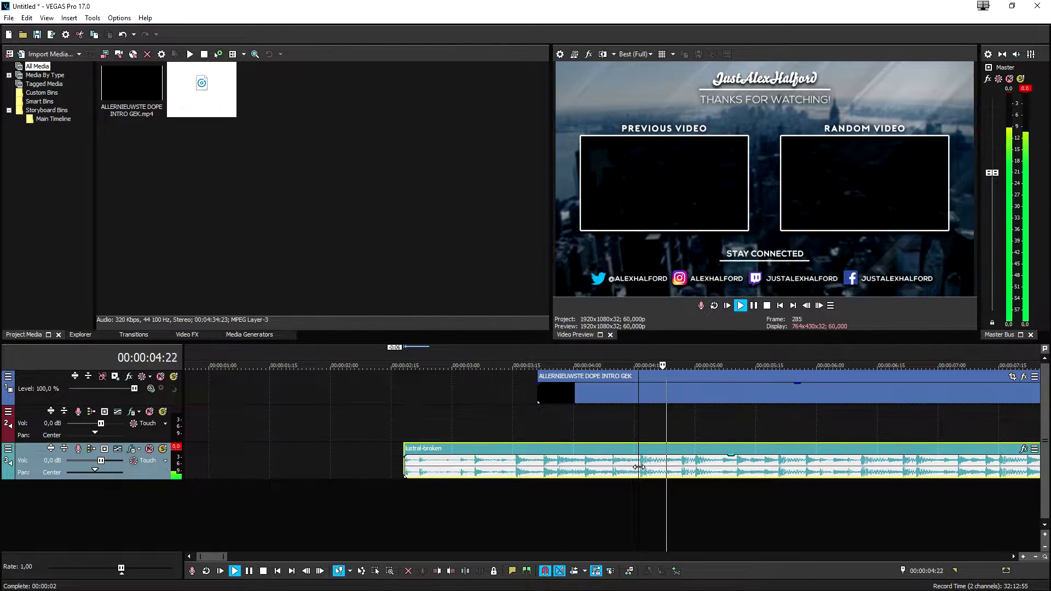
{"action": "key", "text": "space"}
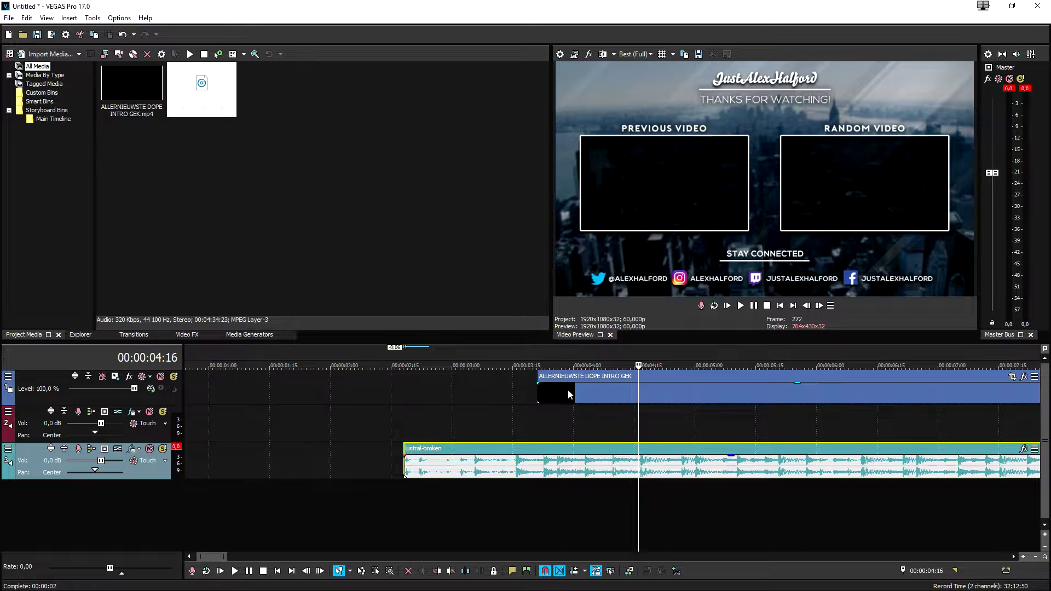
{"action": "left_click", "coordinate": [547, 396]}
{"action": "left_click", "coordinate": [651, 397]}
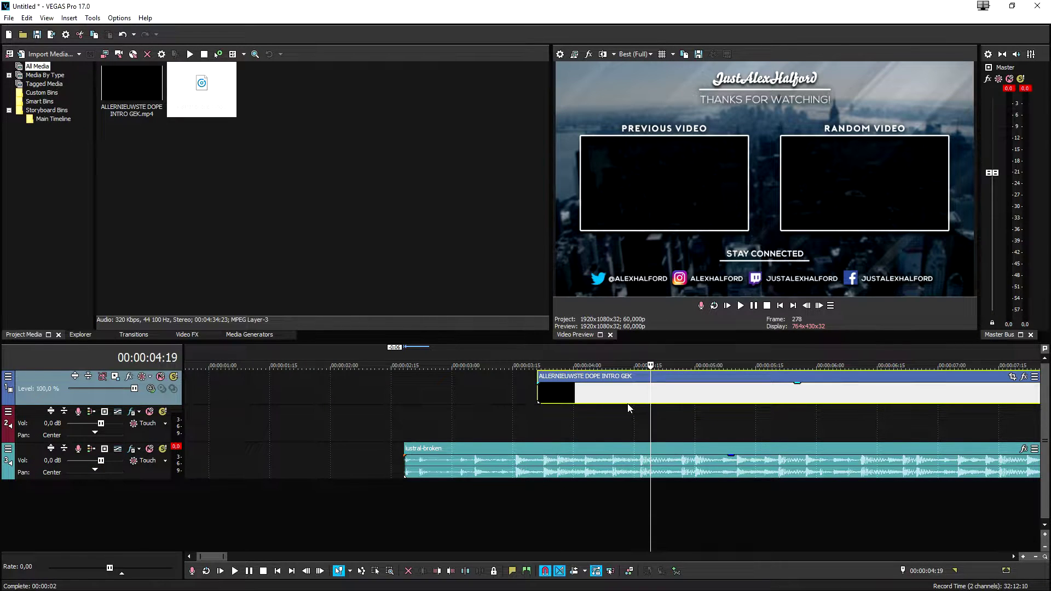
{"action": "left_click", "coordinate": [542, 395]}
{"action": "scroll", "coordinate": [646, 432], "scroll_direction": "up", "scroll_amount": 1}
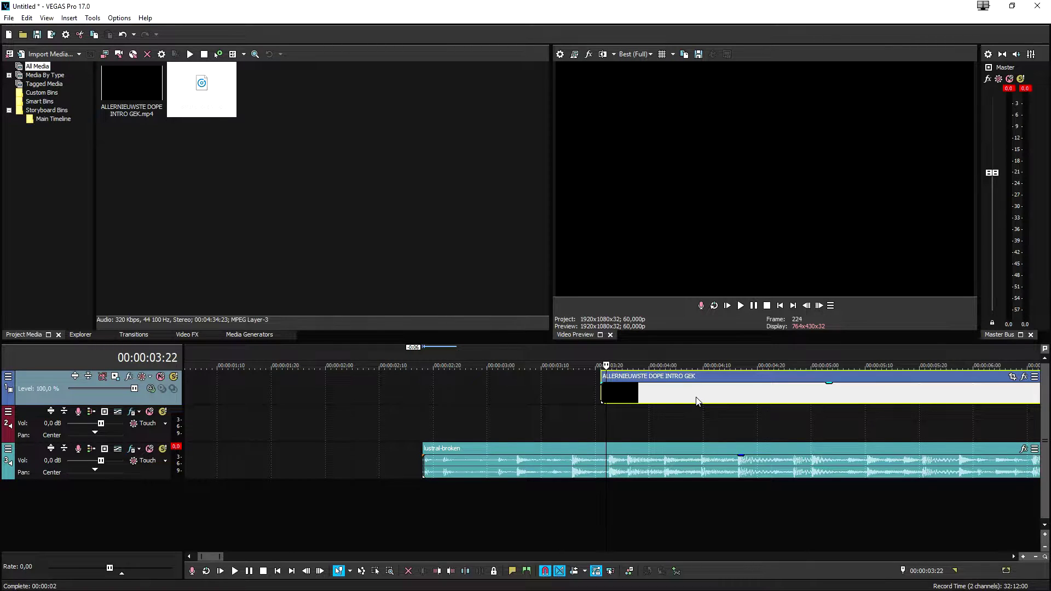
{"action": "key", "text": "space"}
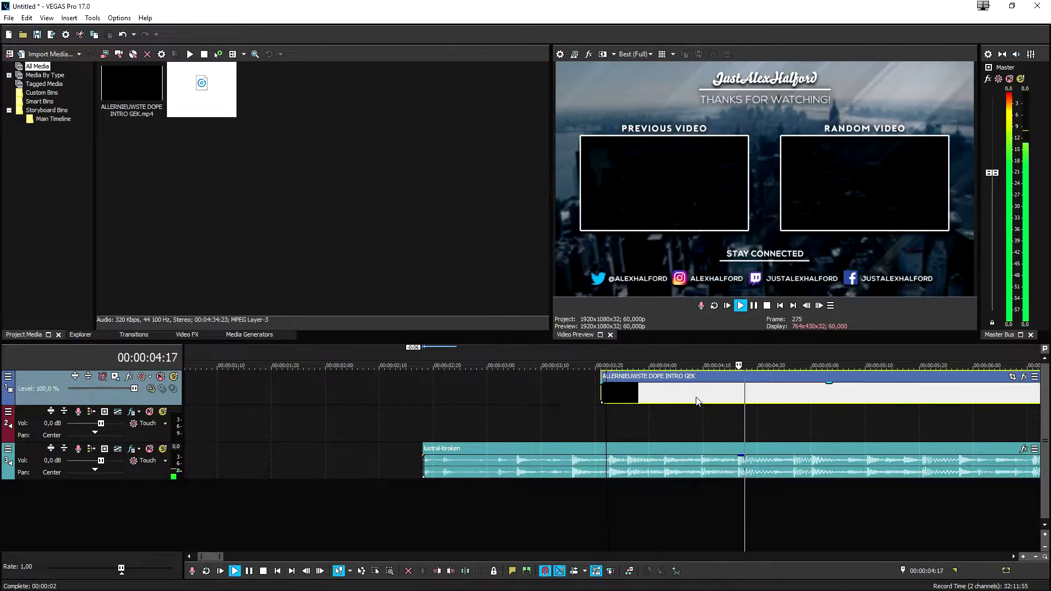
{"action": "key", "text": "space"}
Shift the outro clip slightly later and lower the music track volume to -1,6 dB.
{"action": "left_click_drag", "start_coordinate": [695, 401], "coordinate": [714, 400]}
{"action": "key", "text": "space"}
{"action": "key", "text": "space"}
{"action": "key", "text": "space"}
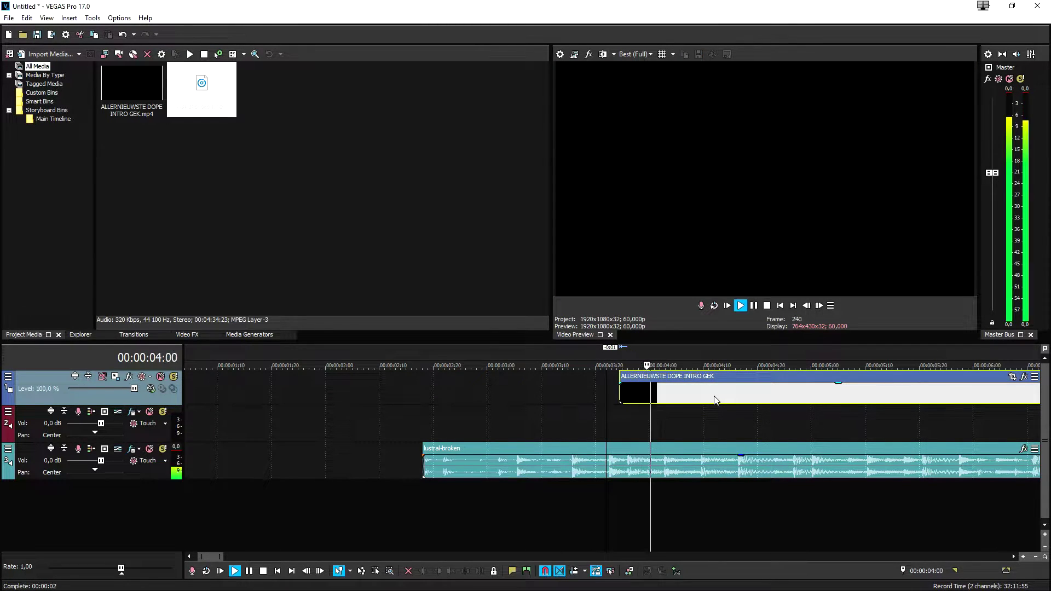
{"action": "scroll", "coordinate": [714, 401], "scroll_direction": "down", "scroll_amount": 3}
{"action": "scroll", "coordinate": [714, 399], "scroll_direction": "down", "scroll_amount": 3}
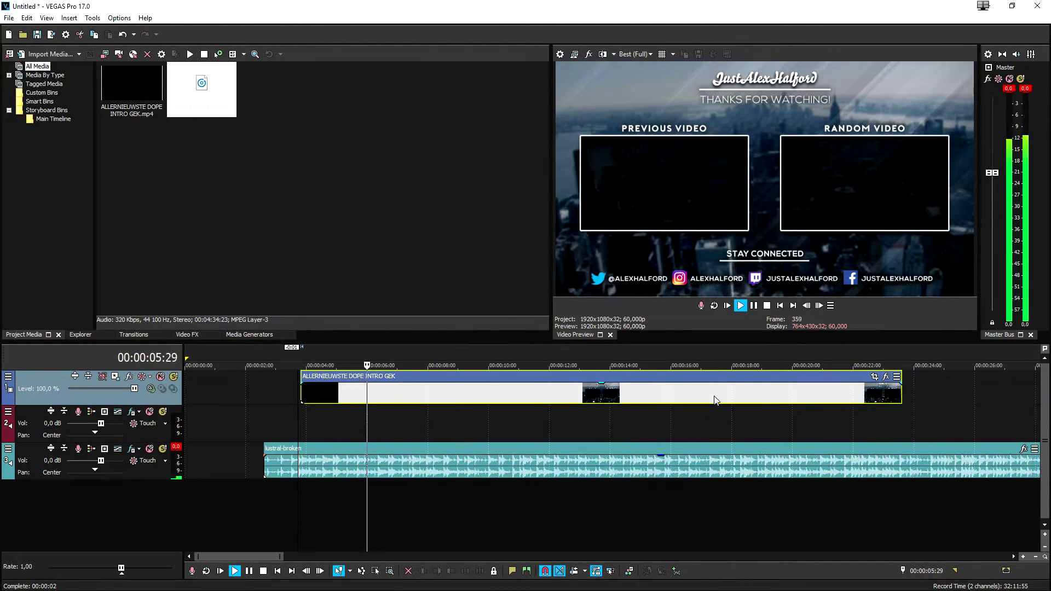
{"action": "scroll", "coordinate": [614, 401], "scroll_direction": "up", "scroll_amount": 3}
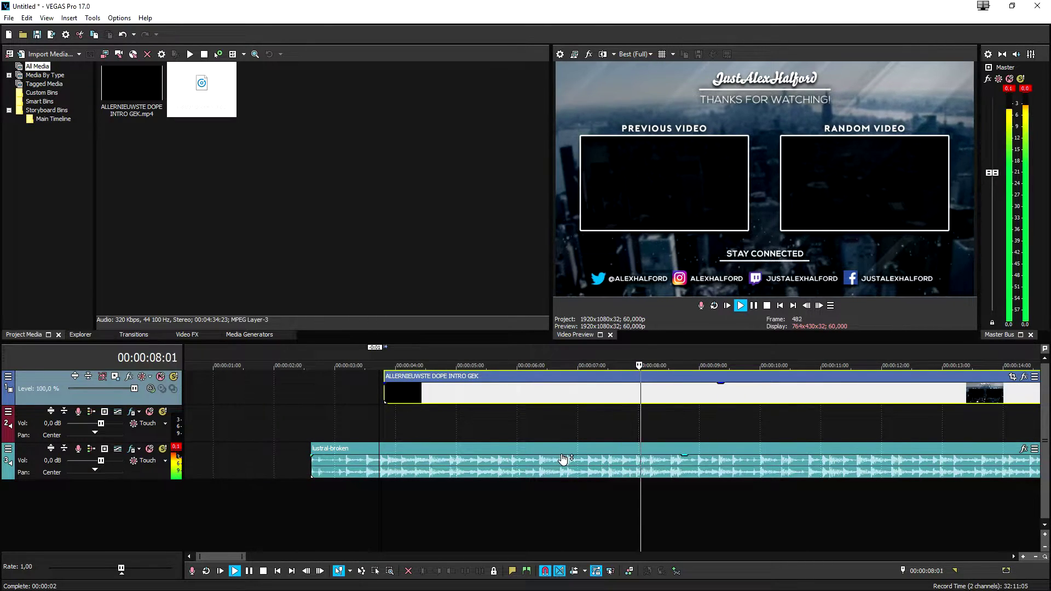
{"action": "left_click_drag", "start_coordinate": [101, 461], "coordinate": [96, 461]}
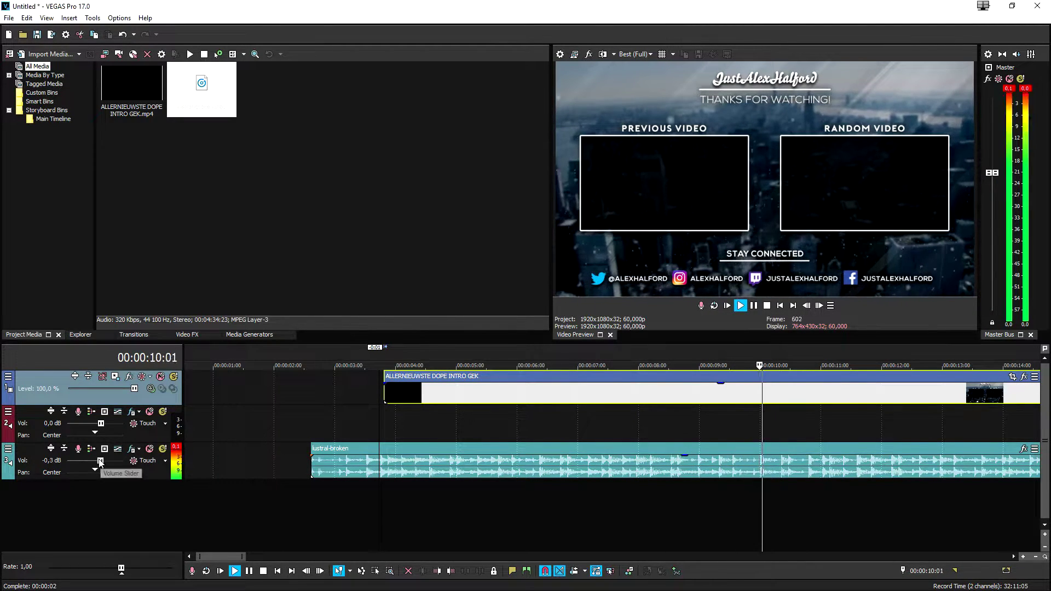
{"action": "scroll", "coordinate": [632, 446], "scroll_direction": "down", "scroll_amount": 3}
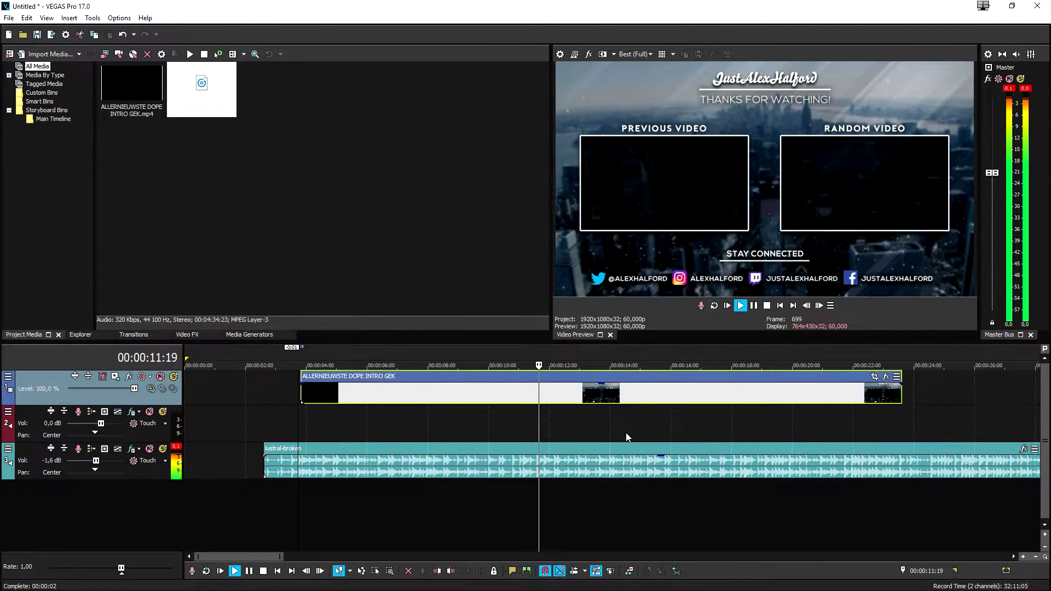
{"action": "scroll", "coordinate": [626, 432], "scroll_direction": "down", "scroll_amount": 1}
{"action": "scroll", "coordinate": [626, 432], "scroll_direction": "up", "scroll_amount": 1}
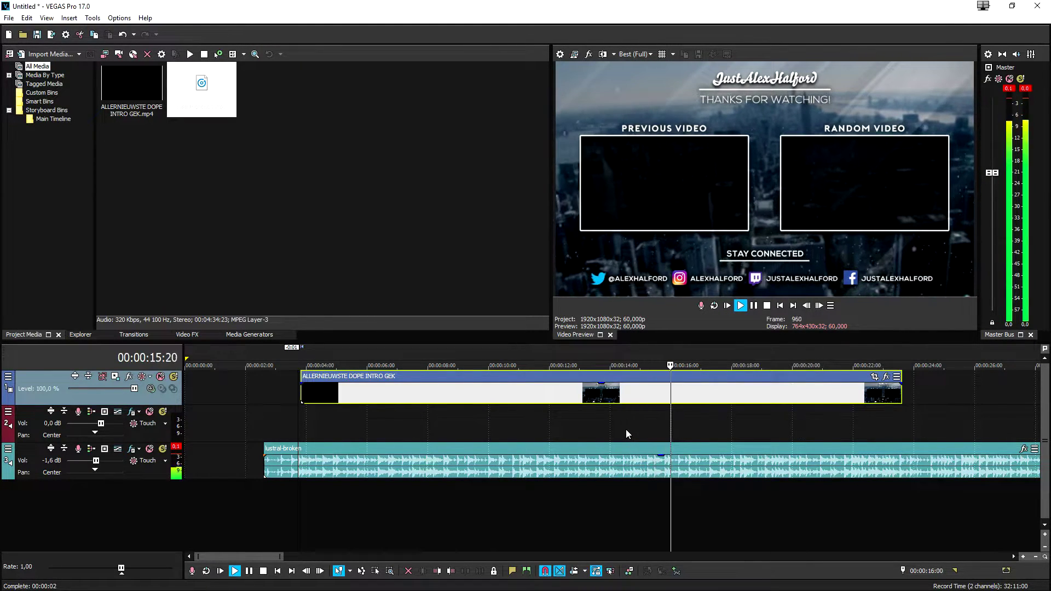
{"action": "scroll", "coordinate": [626, 429], "scroll_direction": "down", "scroll_amount": 1}
{"action": "scroll", "coordinate": [625, 430], "scroll_direction": "up", "scroll_amount": 1}
{"action": "scroll", "coordinate": [626, 429], "scroll_direction": "down", "scroll_amount": 1}
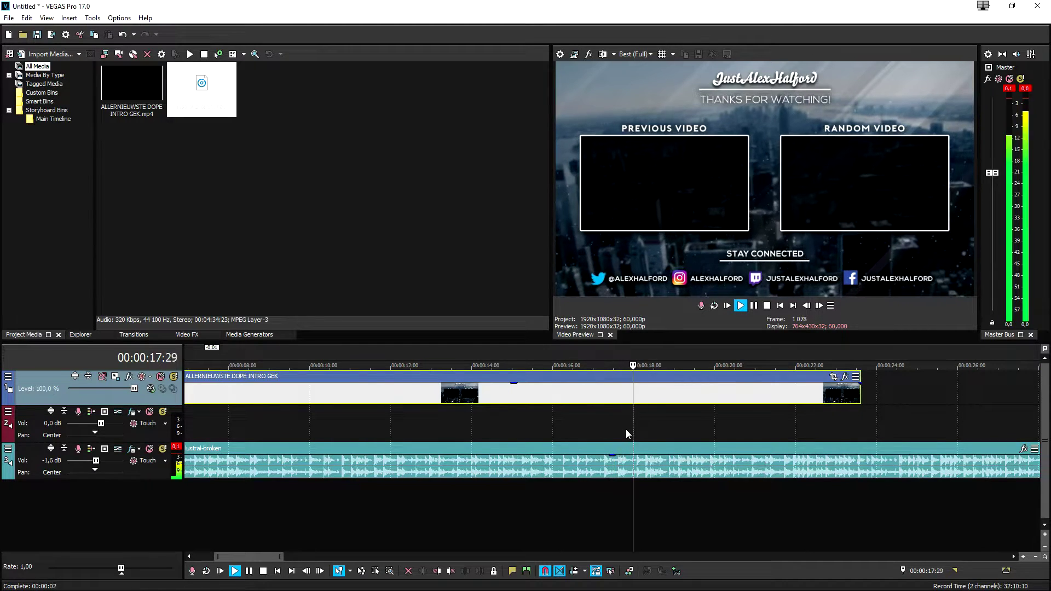
{"action": "scroll", "coordinate": [625, 429], "scroll_direction": "up", "scroll_amount": 1}
{"action": "scroll", "coordinate": [626, 429], "scroll_direction": "down", "scroll_amount": 1}
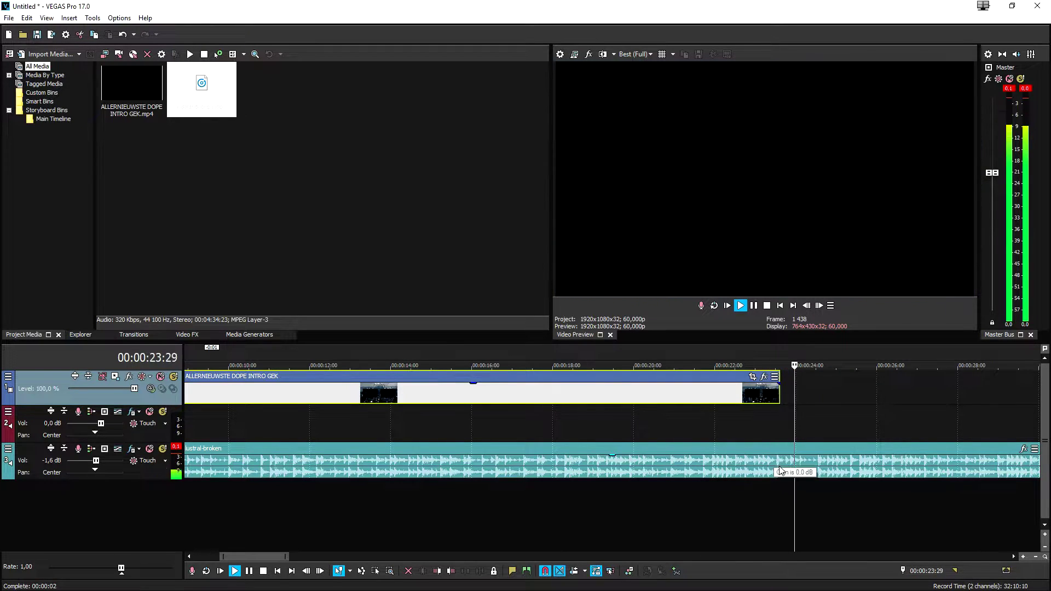
{"action": "key", "text": "k"}
{"action": "scroll", "coordinate": [783, 421], "scroll_direction": "down", "scroll_amount": 2}
Mark a time region over the whole outro clip and jump to near the song's ending.
{"action": "left_click", "coordinate": [530, 349]}
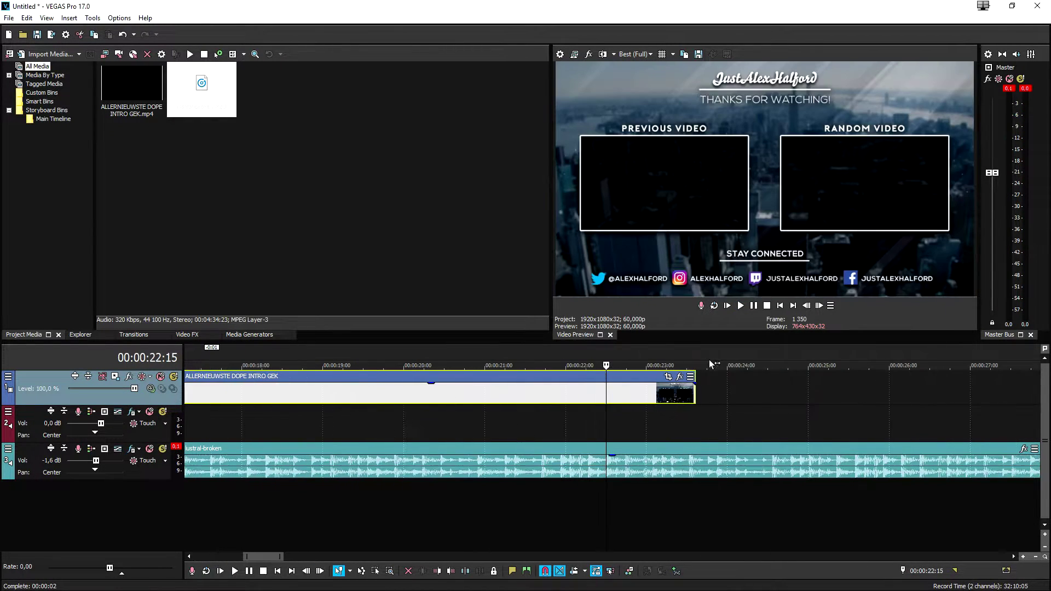
{"action": "left_click", "coordinate": [664, 353]}
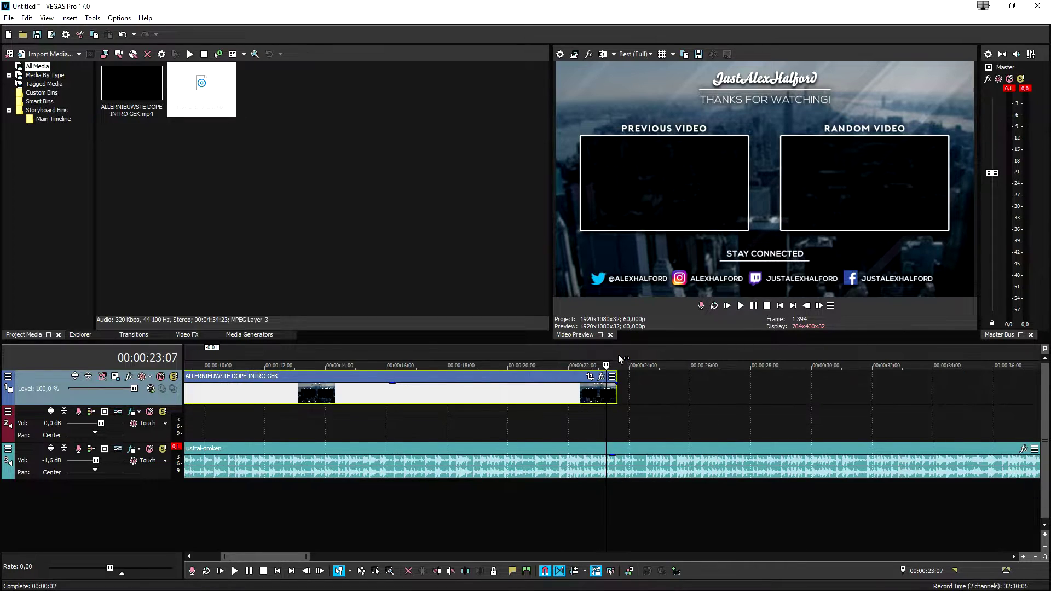
{"action": "scroll", "coordinate": [616, 354], "scroll_direction": "down", "scroll_amount": 2}
{"action": "left_click_drag", "start_coordinate": [610, 354], "coordinate": [212, 361]}
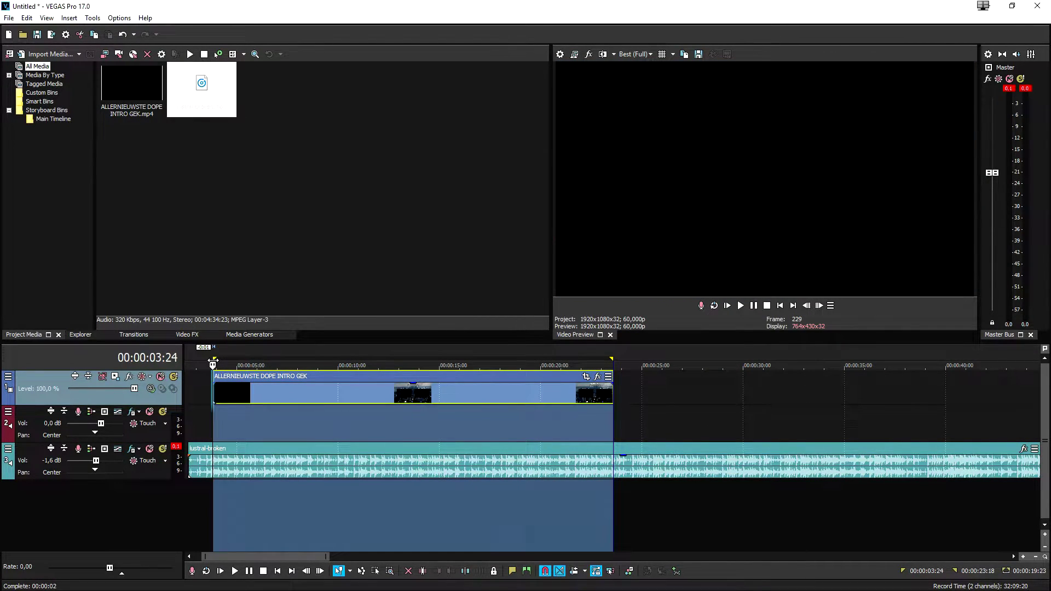
{"action": "scroll", "coordinate": [521, 468], "scroll_direction": "down", "scroll_amount": 2}
{"action": "scroll", "coordinate": [508, 465], "scroll_direction": "down", "scroll_amount": 1}
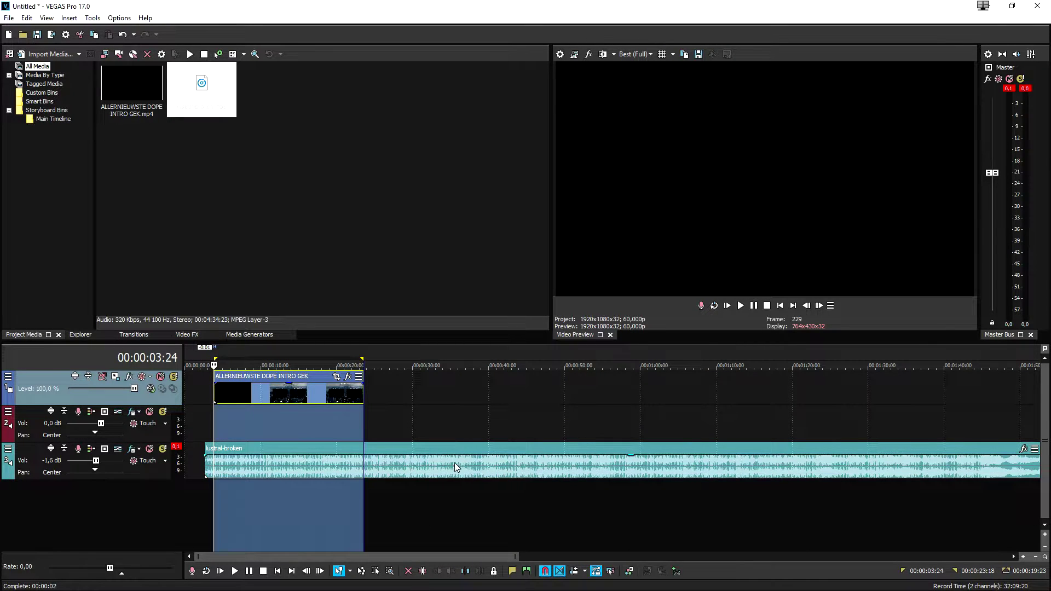
{"action": "scroll", "coordinate": [577, 468], "scroll_direction": "down", "scroll_amount": 2}
{"action": "scroll", "coordinate": [567, 478], "scroll_direction": "down", "scroll_amount": 1}
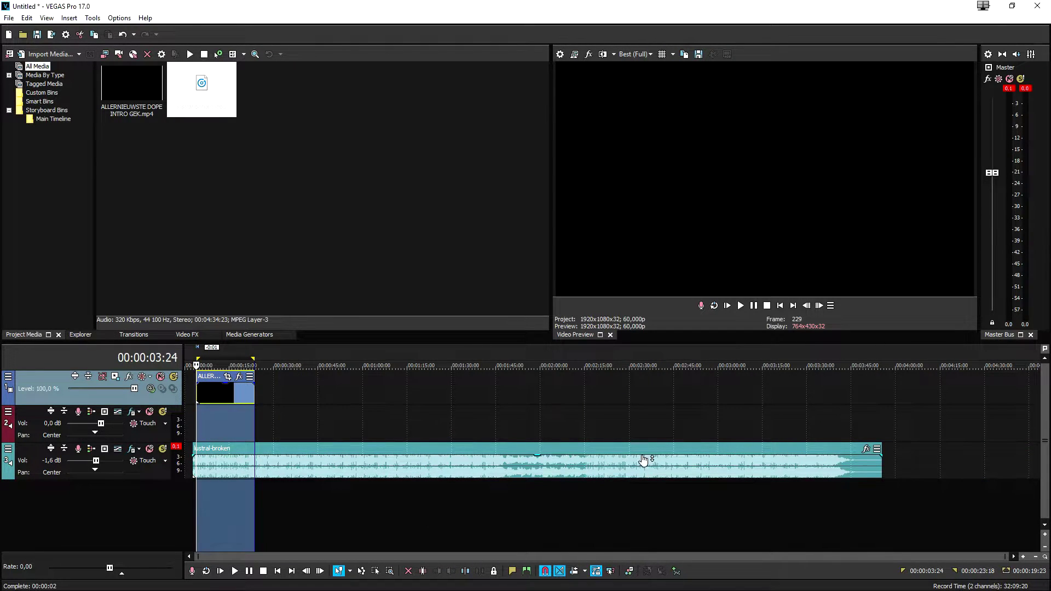
{"action": "scroll", "coordinate": [506, 408], "scroll_direction": "up", "scroll_amount": 2}
{"action": "scroll", "coordinate": [508, 413], "scroll_direction": "down", "scroll_amount": 2}
{"action": "left_click", "coordinate": [815, 352]}
{"action": "scroll", "coordinate": [716, 376], "scroll_direction": "up", "scroll_amount": 3}
Preview the song's fade-out and split the music at 00:03:37:29 where the closing section begins.
{"action": "key", "text": "space"}
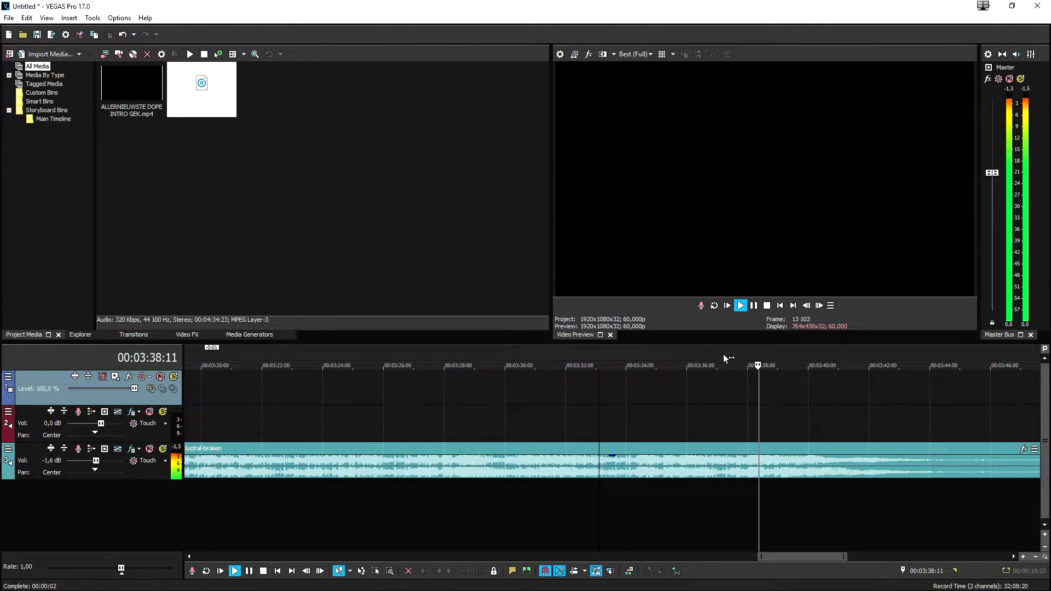
{"action": "scroll", "coordinate": [727, 352], "scroll_direction": "down", "scroll_amount": 2}
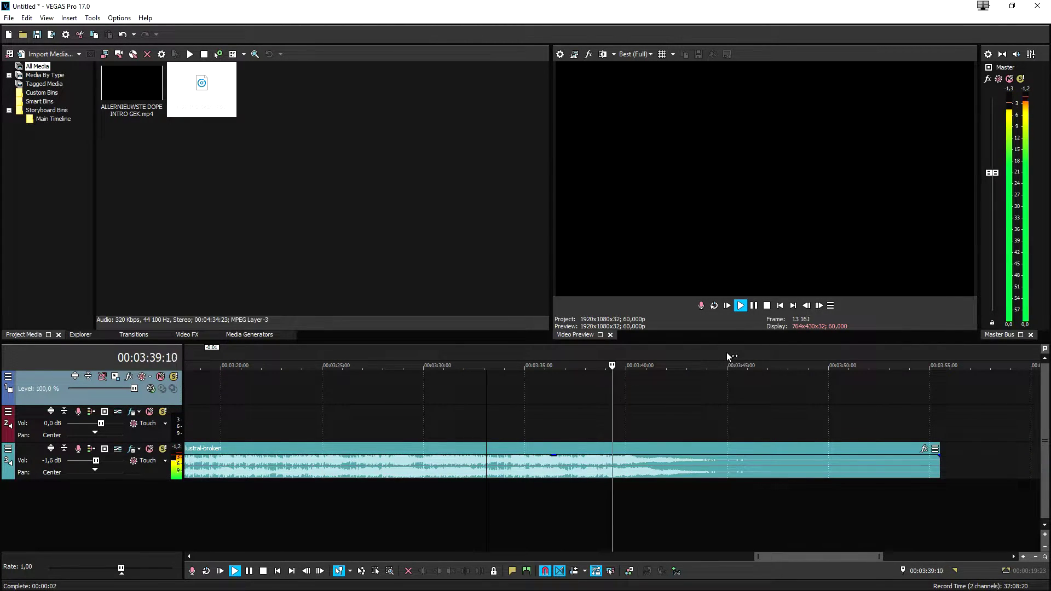
{"action": "left_click", "coordinate": [541, 362]}
{"action": "scroll", "coordinate": [688, 465], "scroll_direction": "up", "scroll_amount": 2}
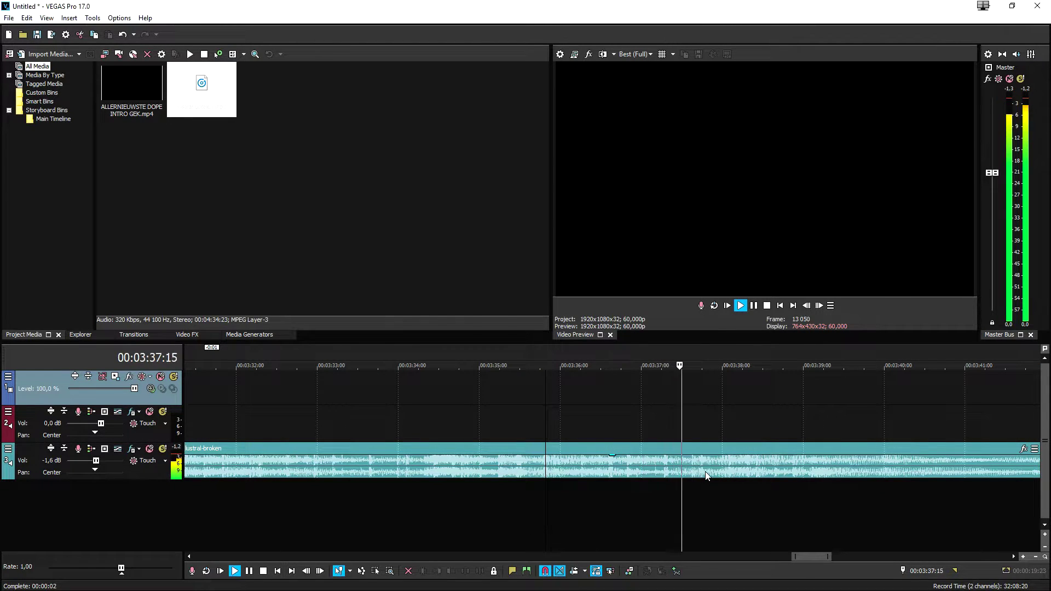
{"action": "left_click", "coordinate": [721, 464]}
{"action": "scroll", "coordinate": [721, 464], "scroll_direction": "down", "scroll_amount": 1}
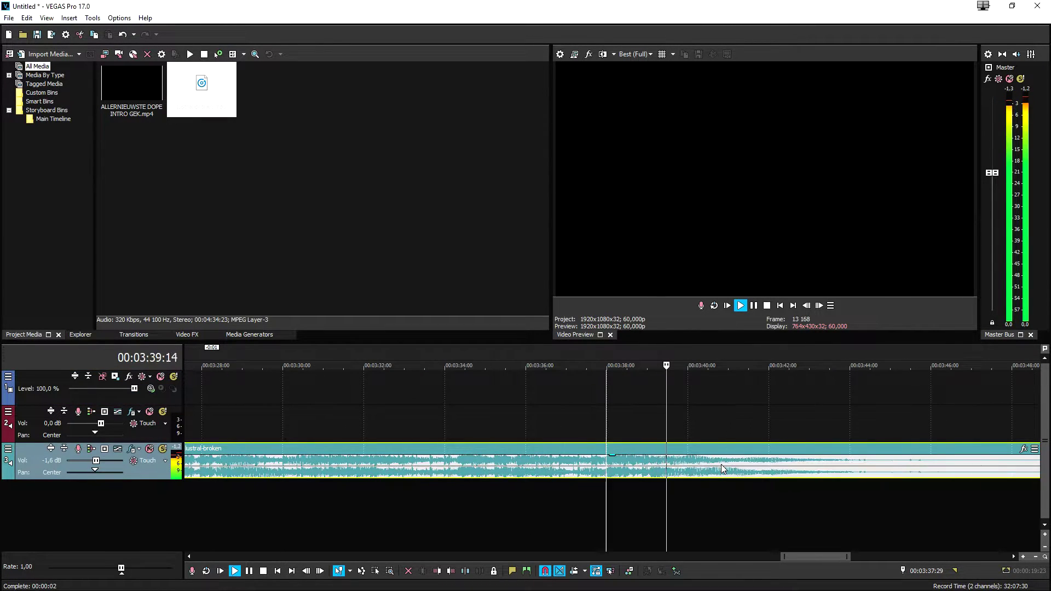
{"action": "key", "text": "space"}
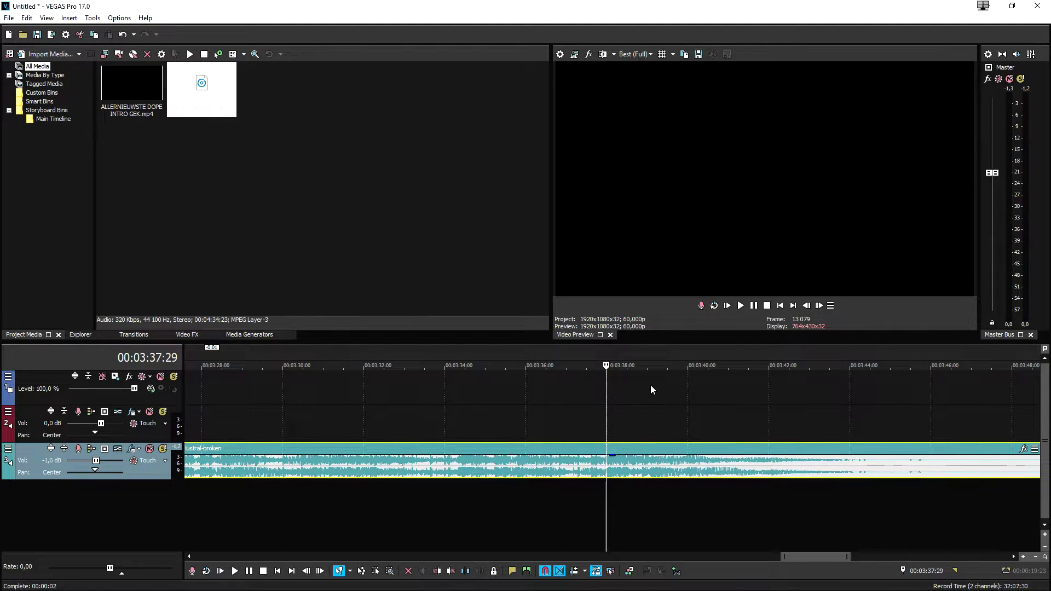
{"action": "key", "text": "space"}
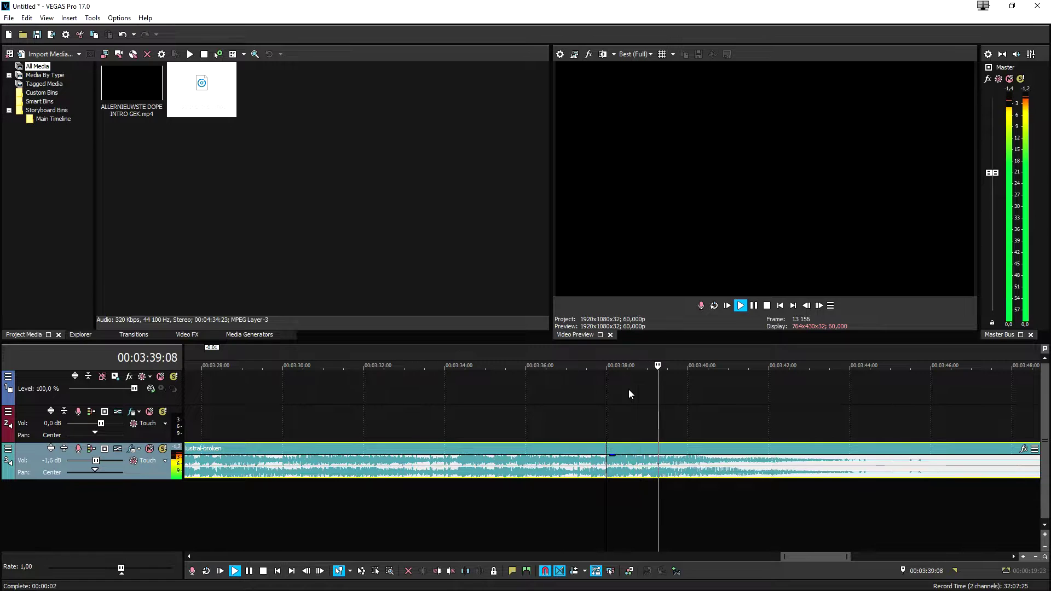
{"action": "scroll", "coordinate": [627, 390], "scroll_direction": "down", "scroll_amount": 2}
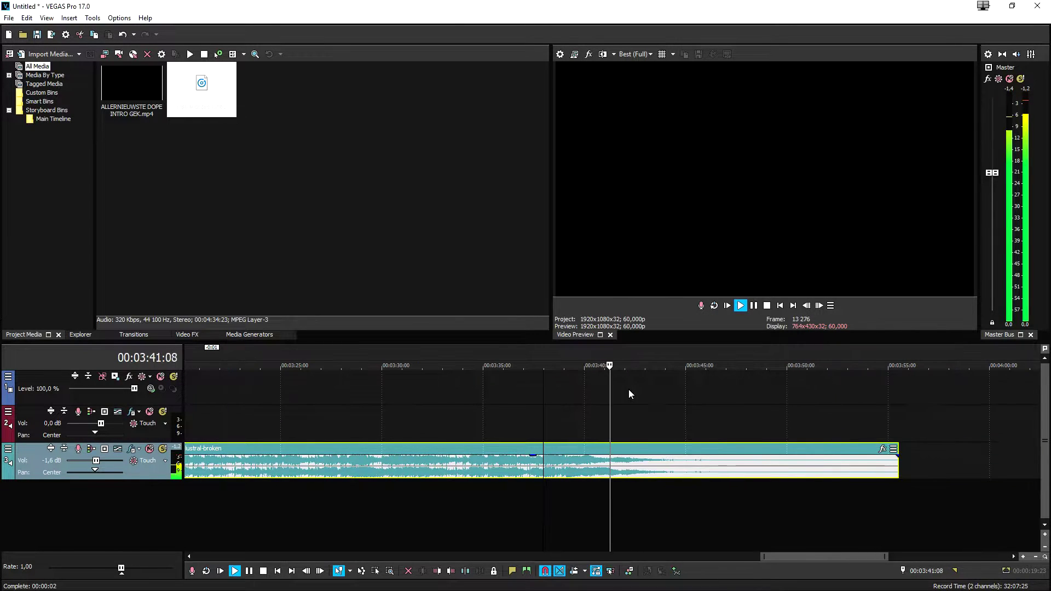
{"action": "key", "text": "space"}
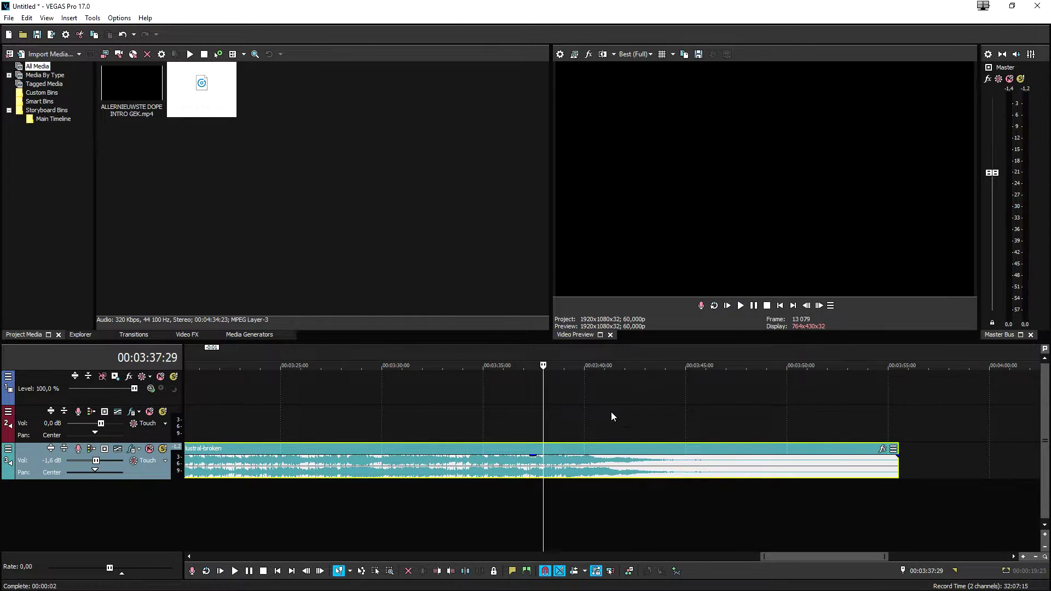
{"action": "key", "text": "s"}
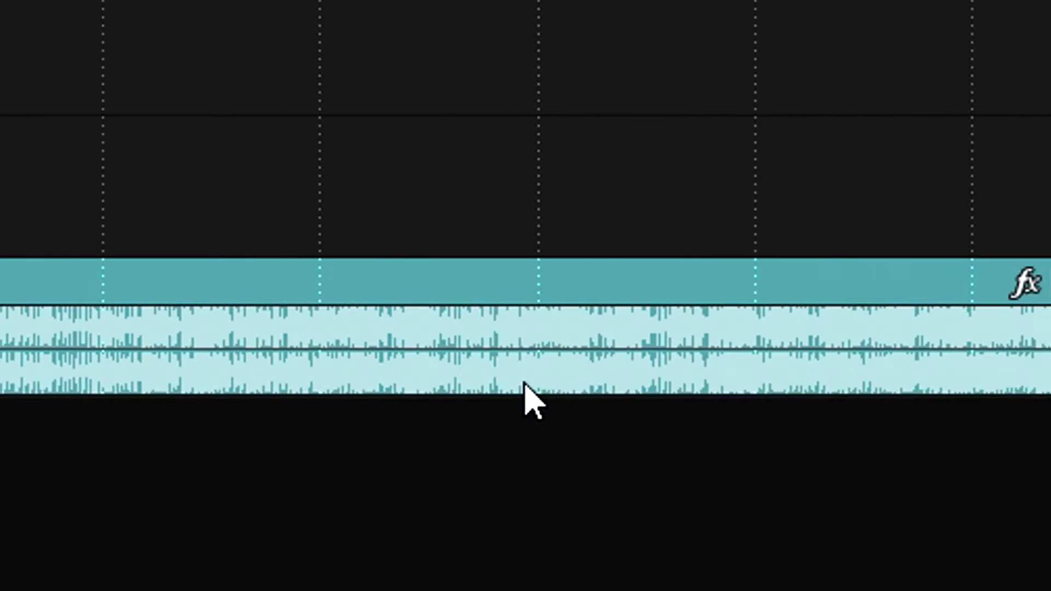
Play into the outro and split the song at 00:00:18:15.
{"action": "left_click", "coordinate": [271, 341]}
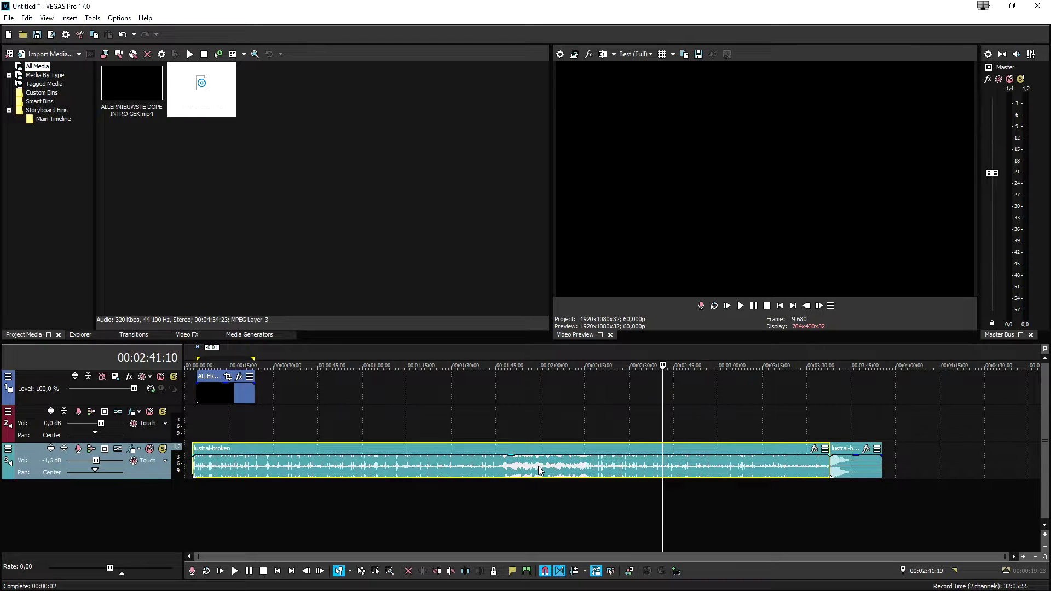
{"action": "left_click", "coordinate": [243, 365]}
{"action": "scroll", "coordinate": [242, 366], "scroll_direction": "up", "scroll_amount": 5}
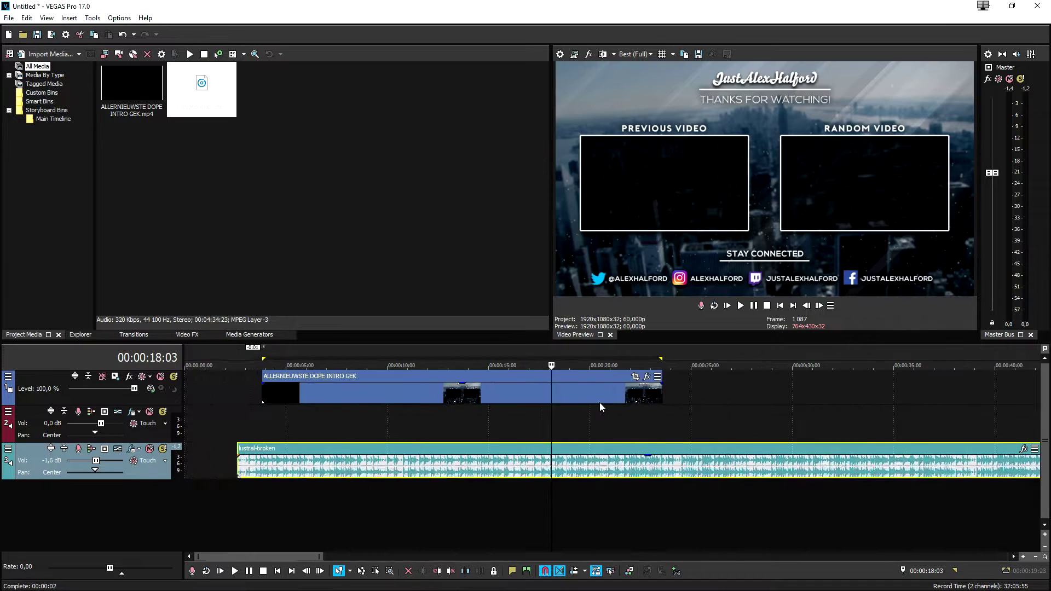
{"action": "key", "text": "space"}
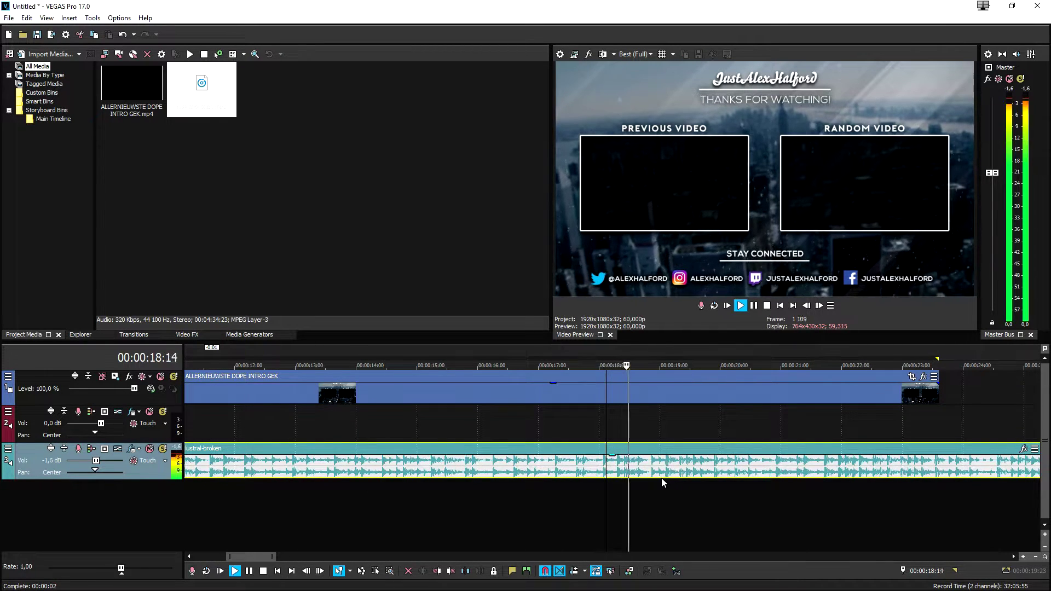
{"action": "key", "text": "Return"}
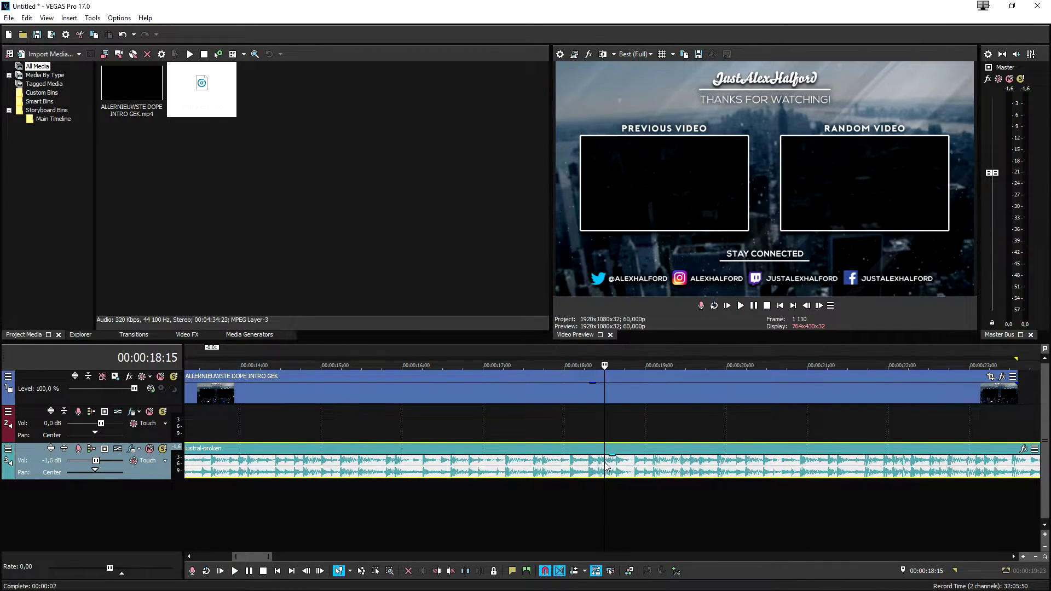
{"action": "key", "text": "s"}
{"action": "scroll", "coordinate": [622, 474], "scroll_direction": "down", "scroll_amount": 8}
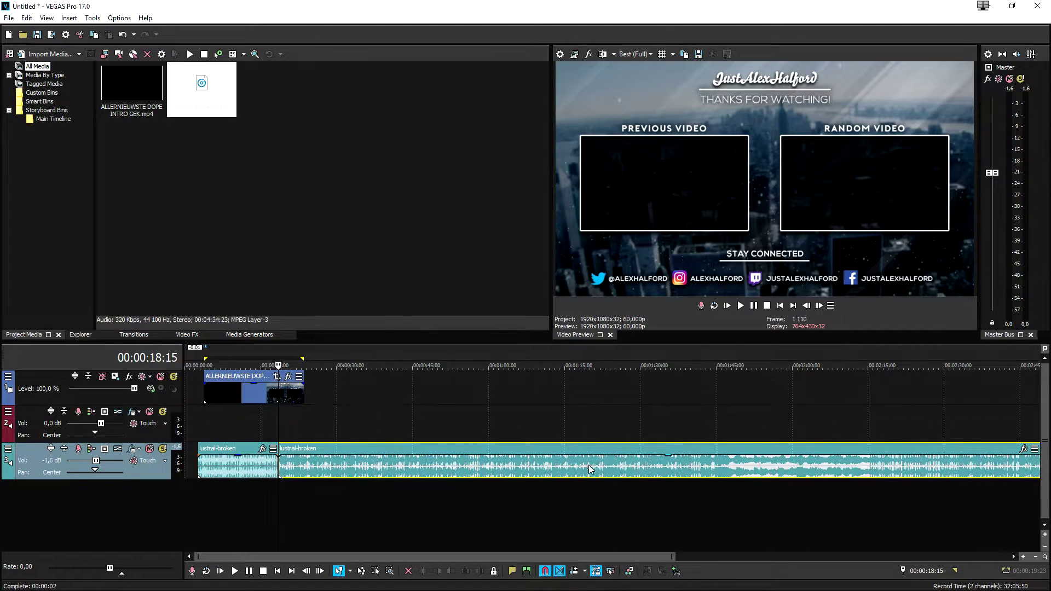
Move the song's middle section away and butt its fading ending against 00:00:18:15.
{"action": "mouse_move", "coordinate": [247, 464]}
{"action": "left_mouse_down"}
{"action": "mouse_move", "coordinate": [866, 475]}
{"action": "mouse_move", "coordinate": [410, 462]}
{"action": "left_mouse_up"}
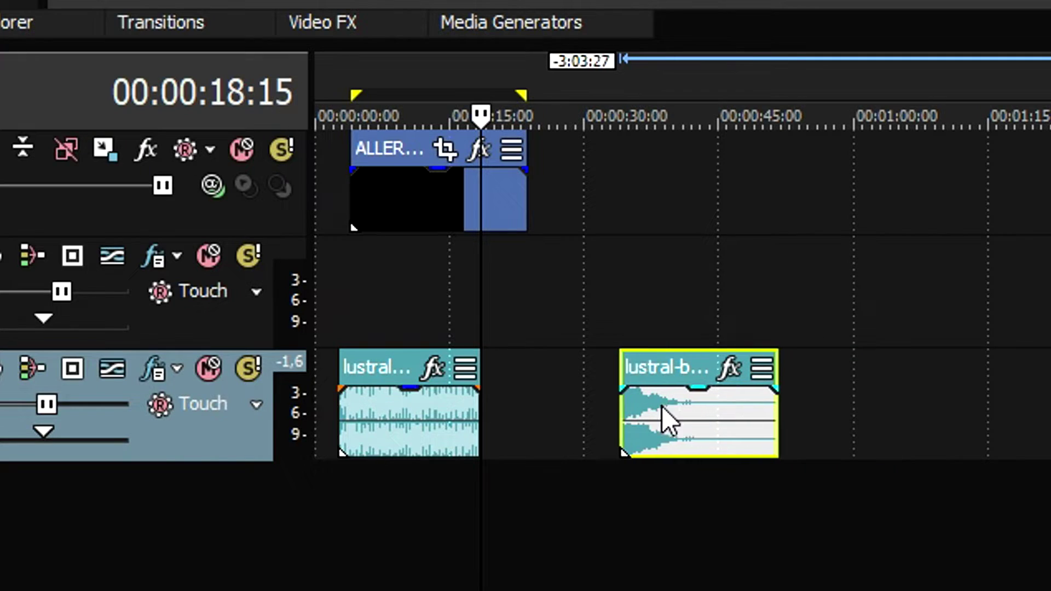
{"action": "left_click_drag", "start_coordinate": [663, 406], "coordinate": [543, 397]}
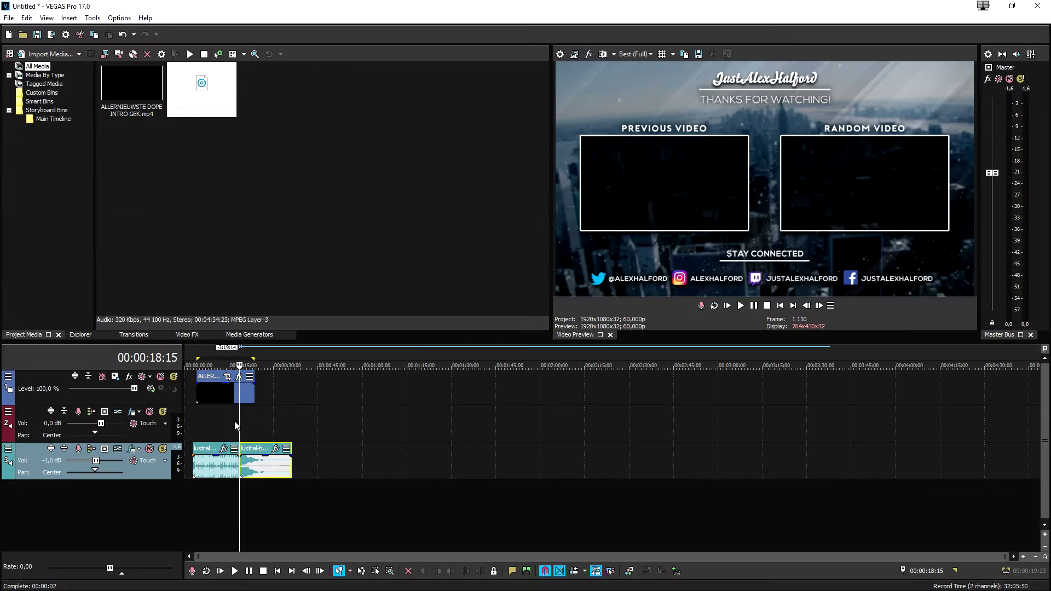
{"action": "left_click", "coordinate": [236, 425]}
{"action": "scroll", "coordinate": [665, 441], "scroll_direction": "up", "scroll_amount": 8}
{"action": "scroll", "coordinate": [738, 448], "scroll_direction": "up", "scroll_amount": 4}
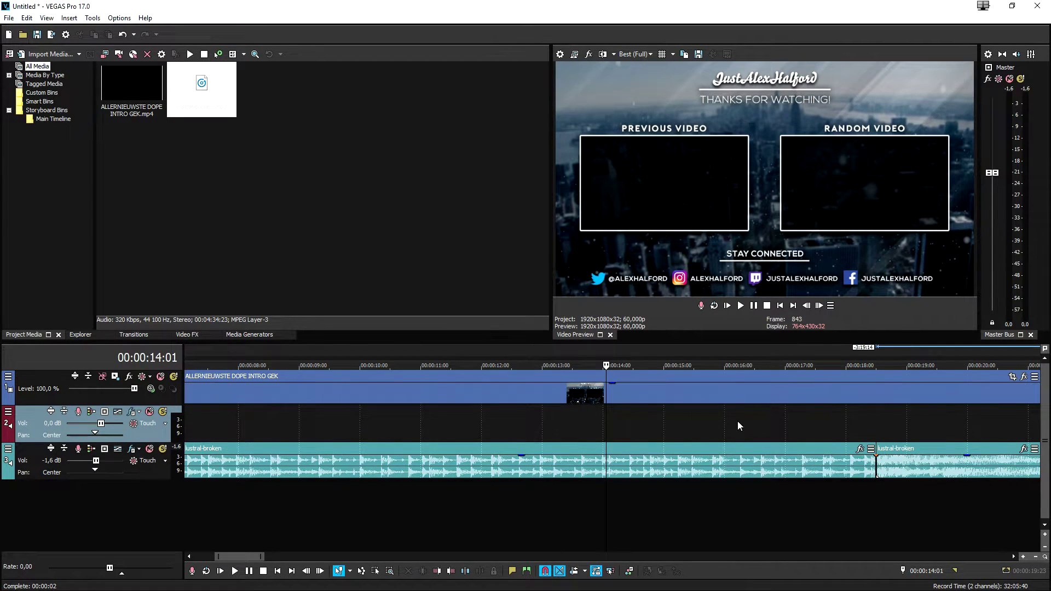
{"action": "scroll", "coordinate": [737, 426], "scroll_direction": "down", "scroll_amount": 1}
Overlap the song's ending with the first part to create a crossfade and play it from 00:00:16:23.
{"action": "left_click", "coordinate": [878, 470]}
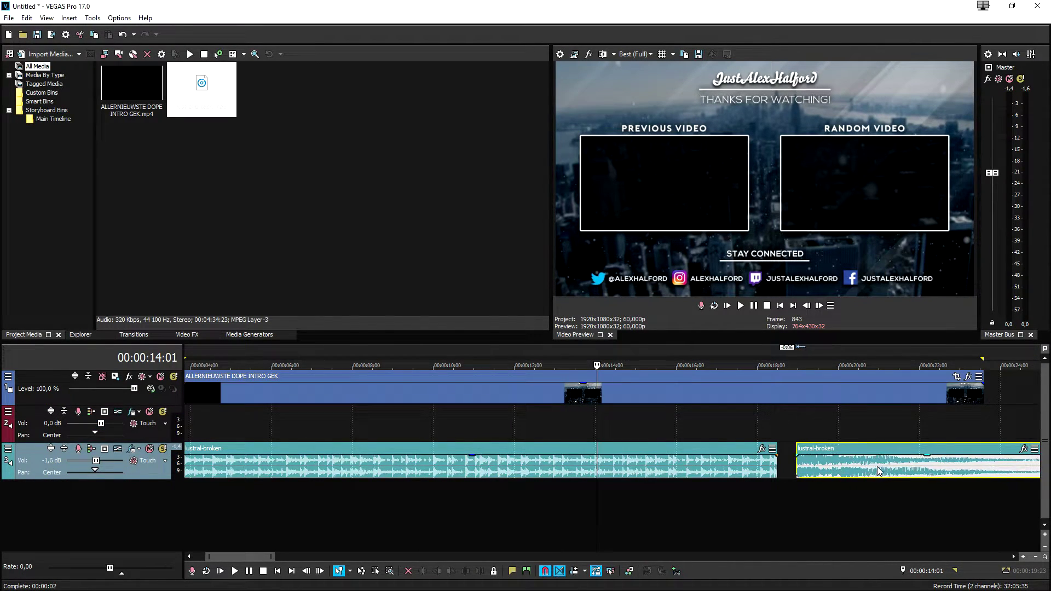
{"action": "left_click_drag", "start_coordinate": [878, 471], "coordinate": [802, 470]}
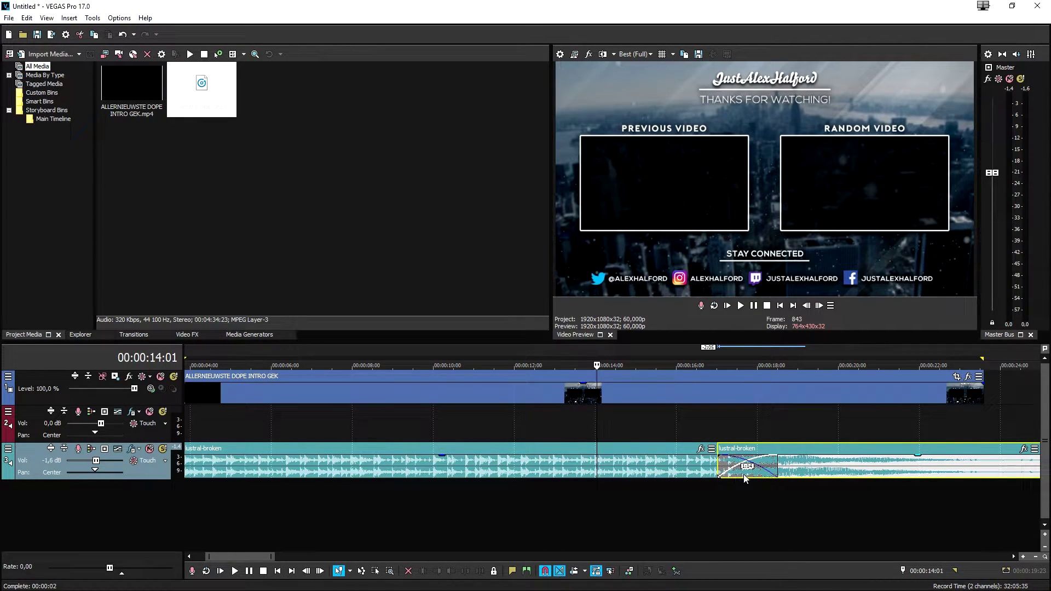
{"action": "left_click", "coordinate": [709, 361]}
{"action": "scroll", "coordinate": [709, 361], "scroll_direction": "up", "scroll_amount": 1}
{"action": "scroll", "coordinate": [710, 362], "scroll_direction": "up", "scroll_amount": 1}
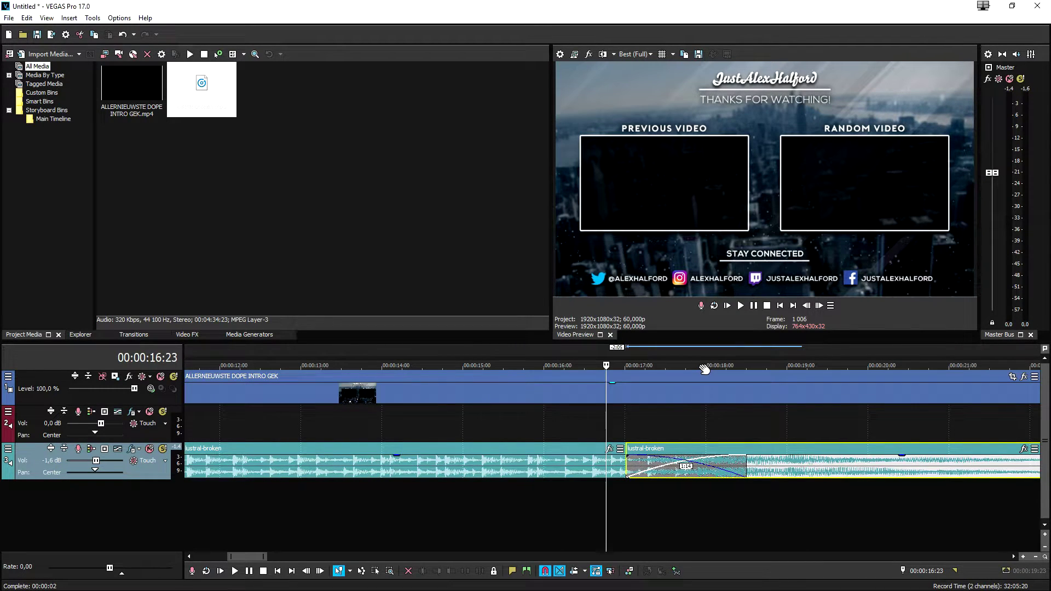
{"action": "key", "text": "space"}
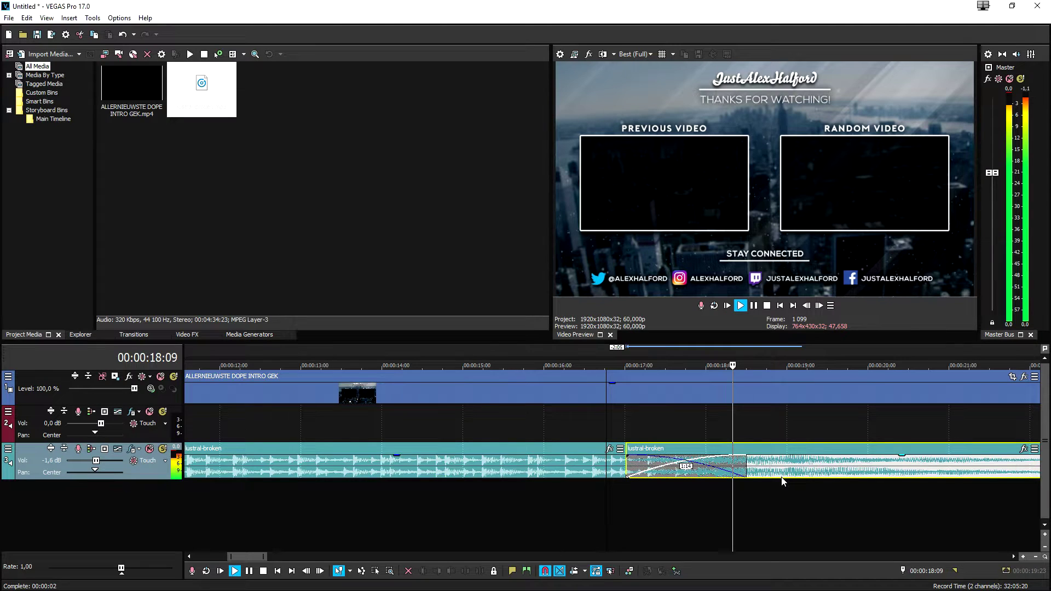
{"action": "key", "text": "space"}
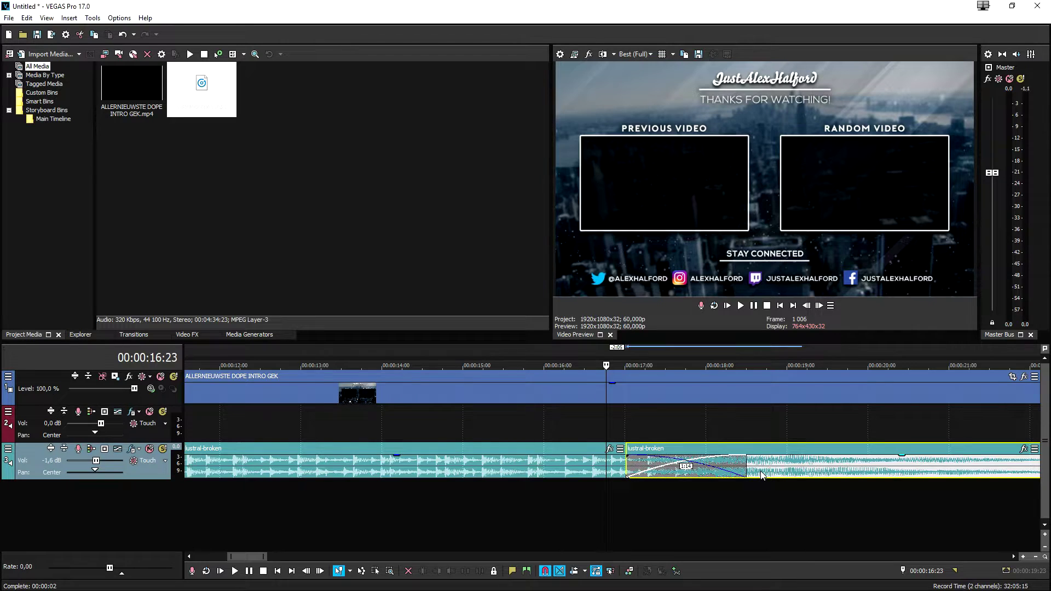
Nudge the ending later in small steps, replaying the crossfade after each adjustment.
{"action": "left_click_drag", "start_coordinate": [778, 470], "coordinate": [788, 469]}
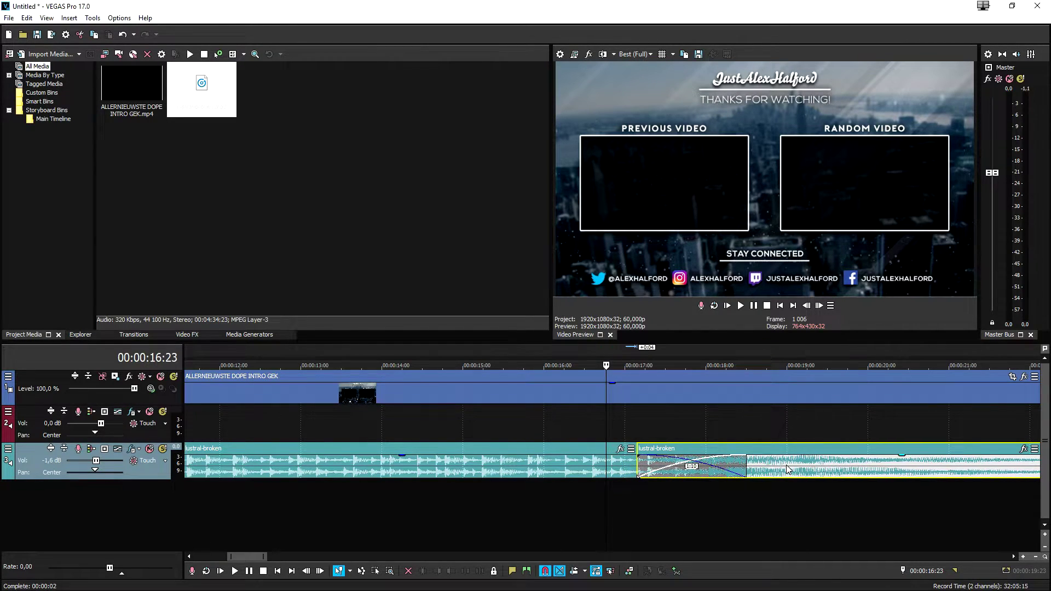
{"action": "key", "text": "space"}
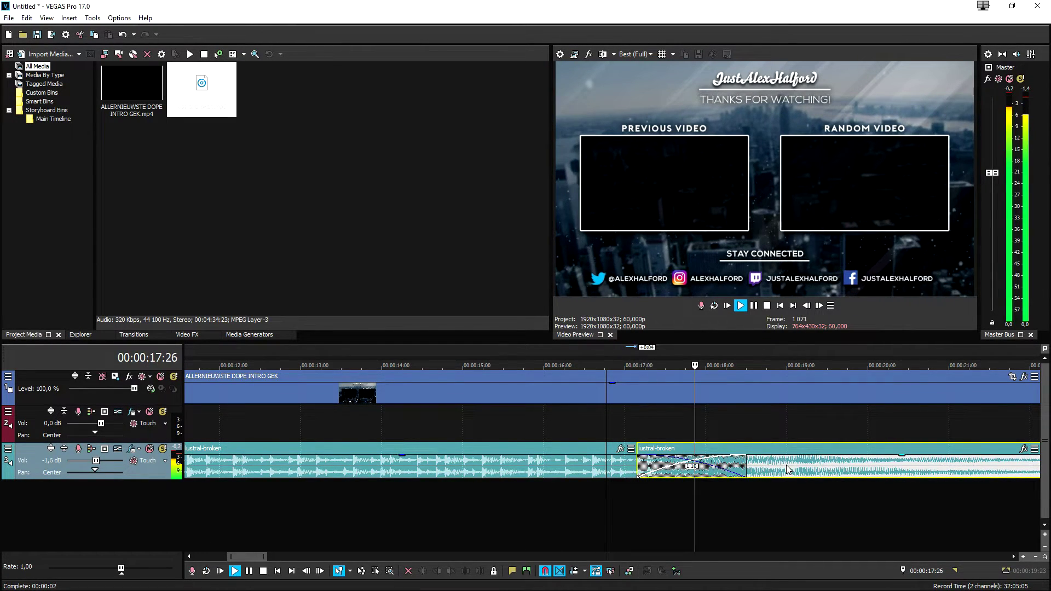
{"action": "key", "text": "space"}
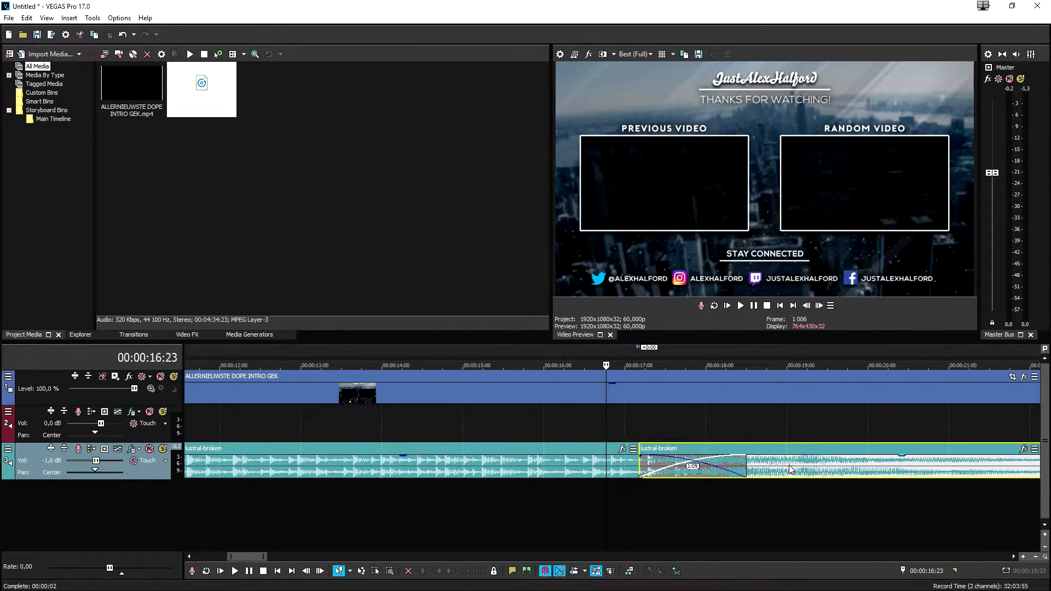
{"action": "left_click_drag", "start_coordinate": [789, 465], "coordinate": [793, 465]}
{"action": "key", "text": "space"}
{"action": "key", "text": "space"}
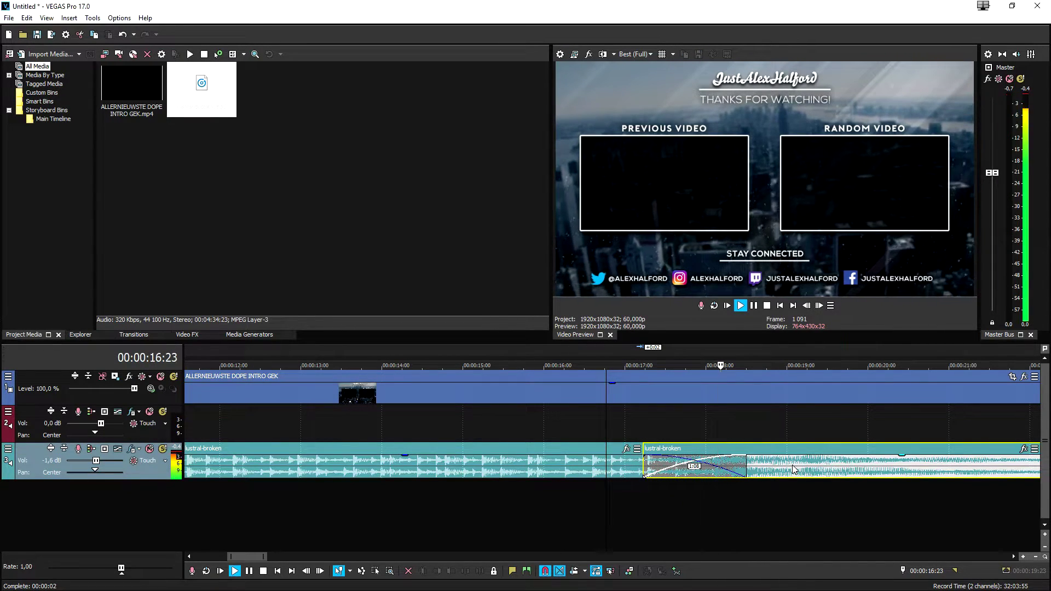
{"action": "left_click_drag", "start_coordinate": [792, 469], "coordinate": [814, 469]}
{"action": "key", "text": "space"}
{"action": "key", "text": "space"}
{"action": "key", "text": "space"}
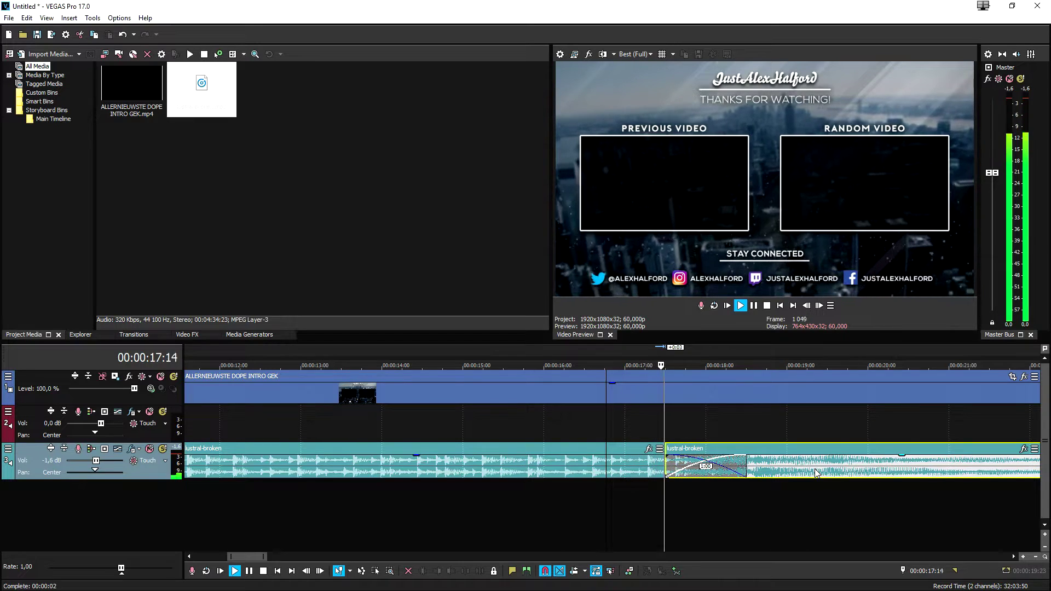
{"action": "key", "text": "space"}
Keep fine-tuning the ending's overlap until the crossfade sounds right and the song ends with the video.
{"action": "left_click_drag", "start_coordinate": [815, 474], "coordinate": [826, 475]}
{"action": "scroll", "coordinate": [825, 474], "scroll_direction": "down", "scroll_amount": 2}
{"action": "key", "text": "space"}
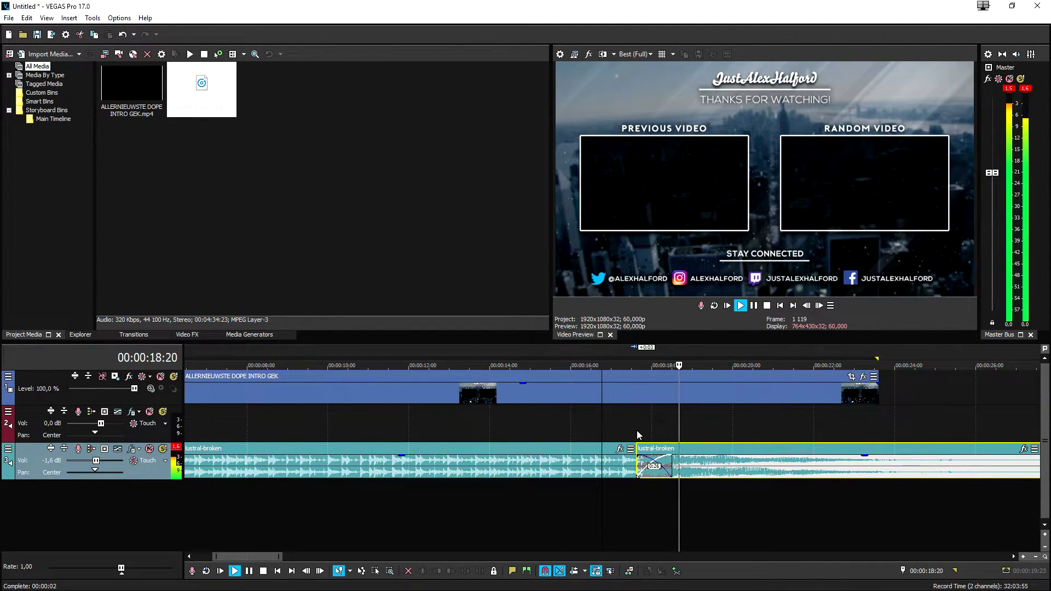
{"action": "scroll", "coordinate": [636, 430], "scroll_direction": "up", "scroll_amount": 2}
{"action": "key", "text": "space"}
{"action": "key", "text": "space"}
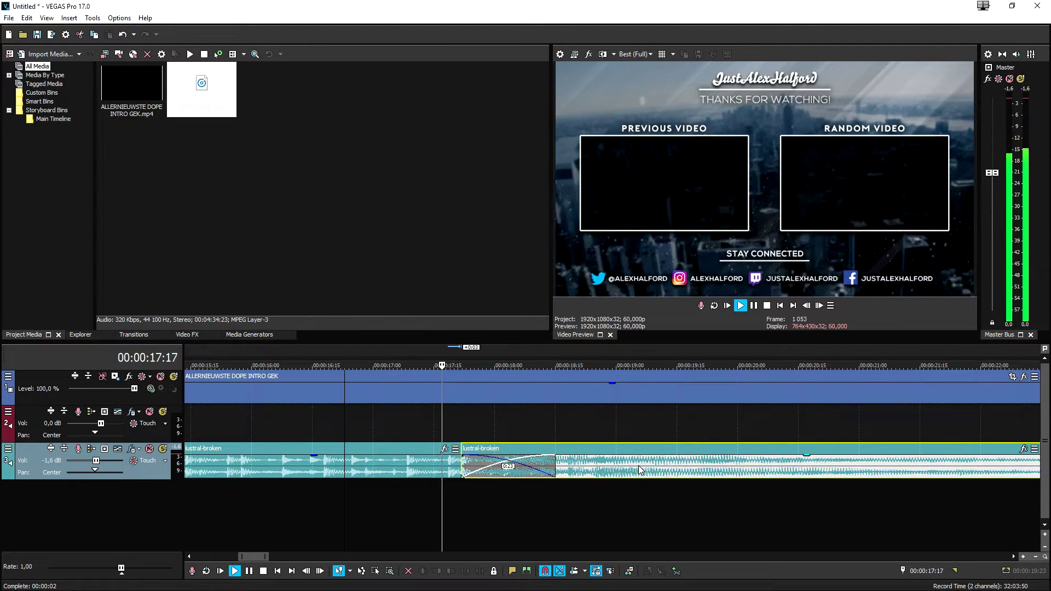
{"action": "key", "text": "space"}
{"action": "left_click_drag", "start_coordinate": [638, 465], "coordinate": [653, 468]}
{"action": "key", "text": "space"}
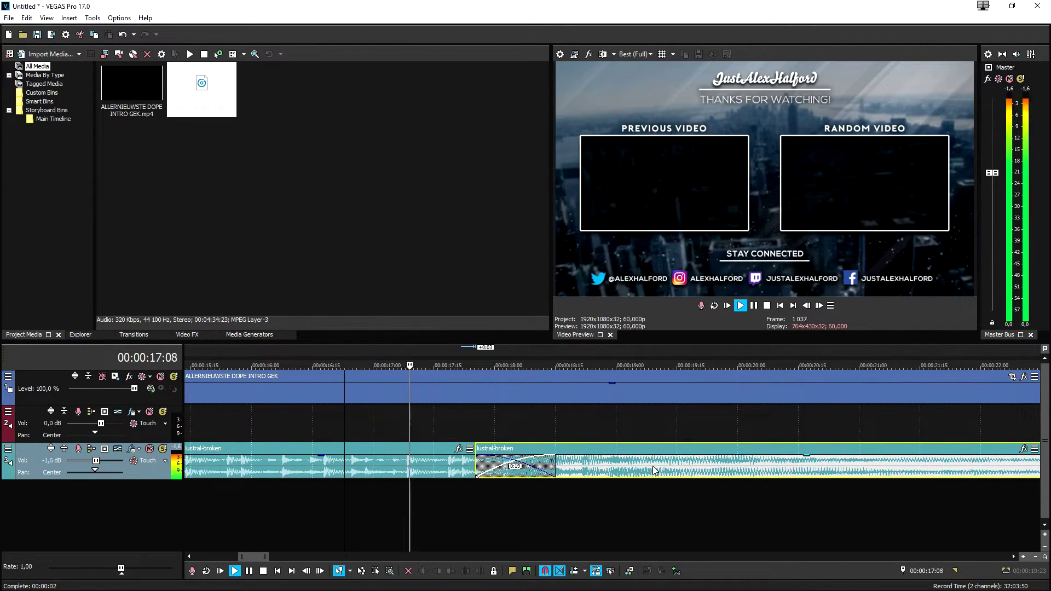
{"action": "key", "text": "space"}
{"action": "left_click_drag", "start_coordinate": [655, 470], "coordinate": [659, 470]}
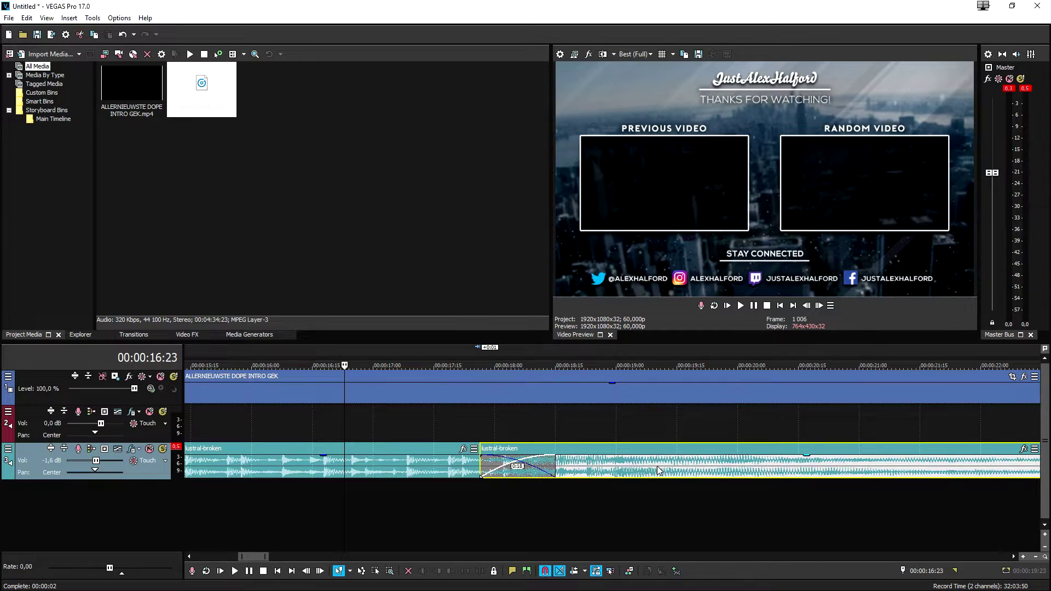
{"action": "key", "text": "space"}
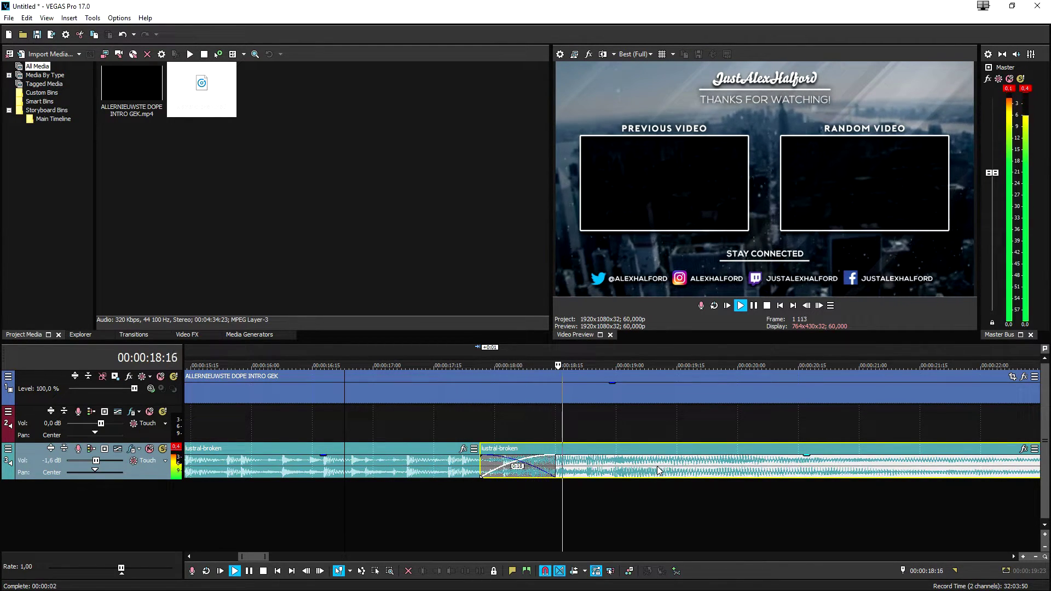
{"action": "scroll", "coordinate": [657, 468], "scroll_direction": "down", "scroll_amount": 3}
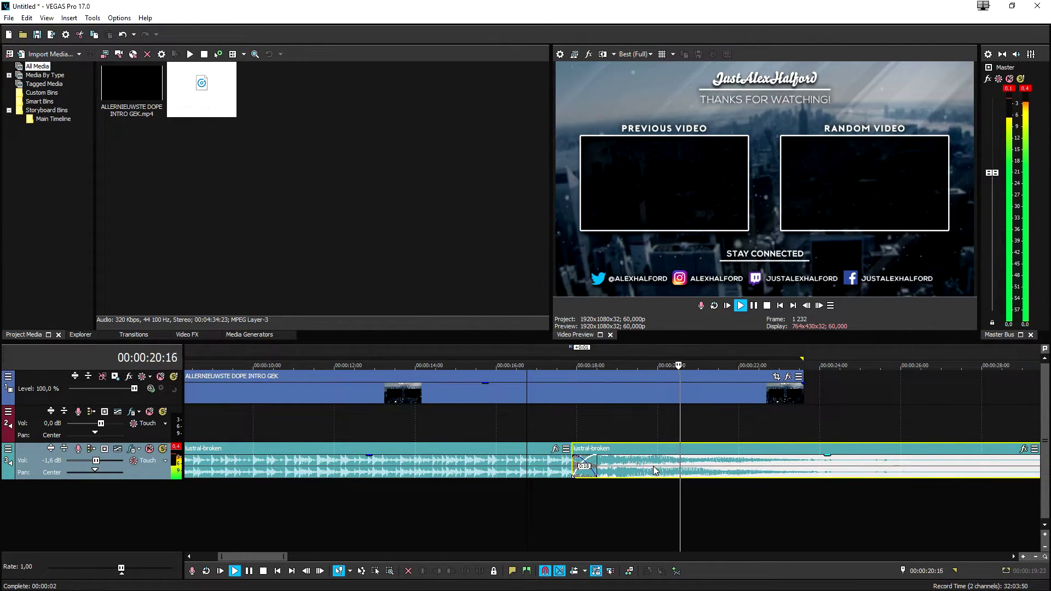
{"action": "scroll", "coordinate": [654, 470], "scroll_direction": "up", "scroll_amount": 3}
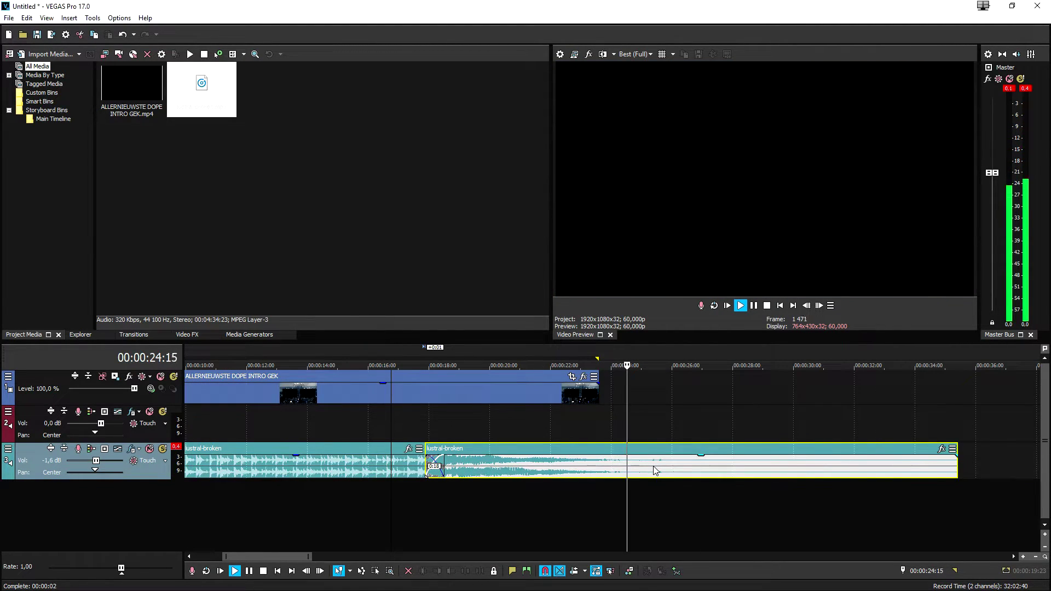
{"action": "key", "text": "space"}
{"action": "scroll", "coordinate": [625, 433], "scroll_direction": "down", "scroll_amount": 3}
{"action": "left_click", "coordinate": [246, 365]}
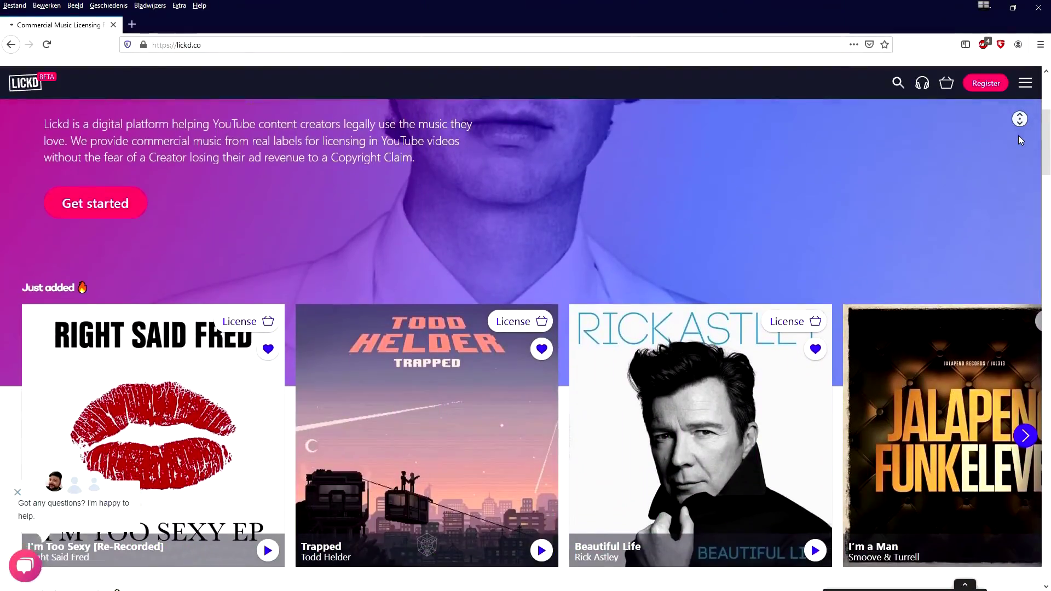
{"action": "scroll", "coordinate": [1019, 139], "scroll_direction": "down", "scroll_amount": 4}
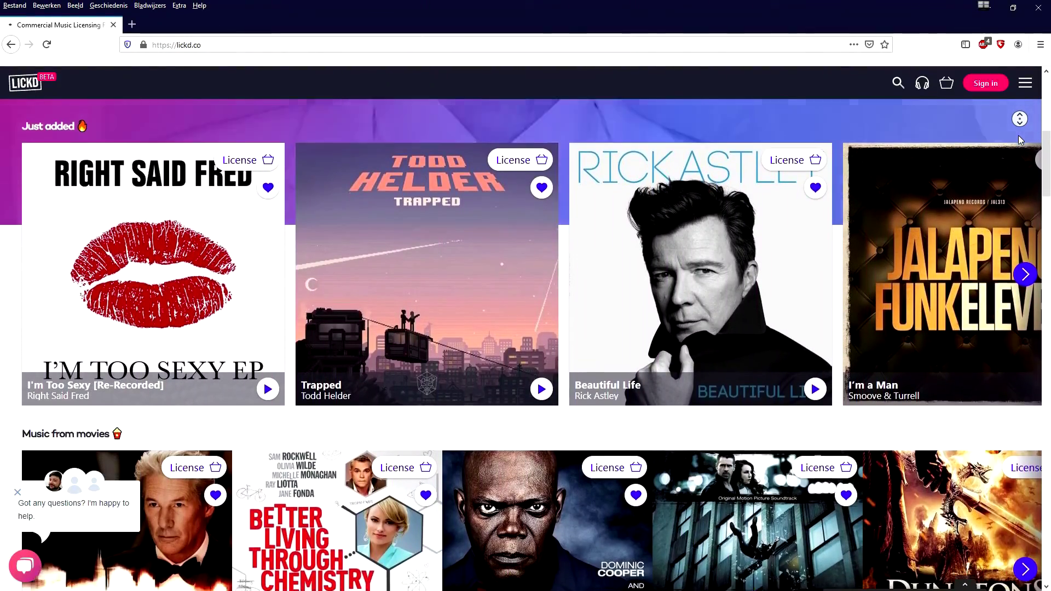
{"action": "scroll", "coordinate": [1019, 139], "scroll_direction": "down", "scroll_amount": 4}
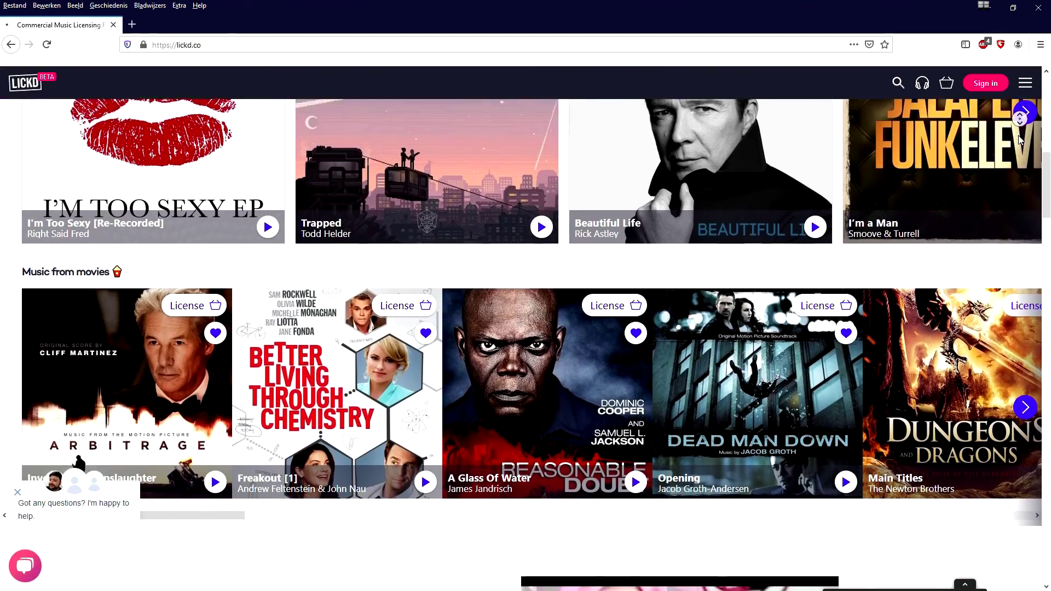
{"action": "scroll", "coordinate": [1019, 140], "scroll_direction": "down", "scroll_amount": 3}
{"action": "scroll", "coordinate": [1019, 140], "scroll_direction": "down", "scroll_amount": 2}
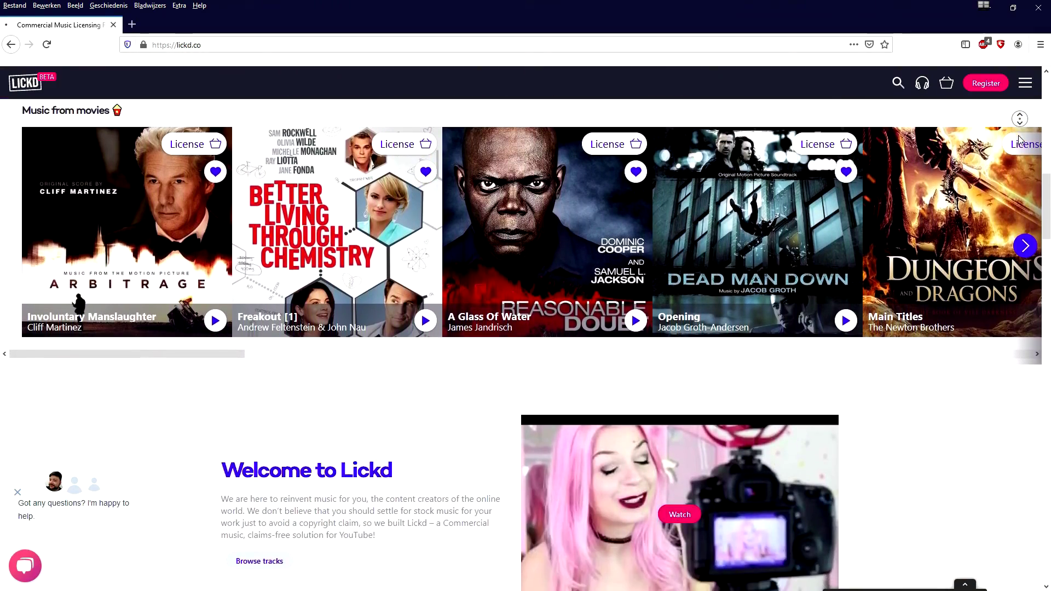